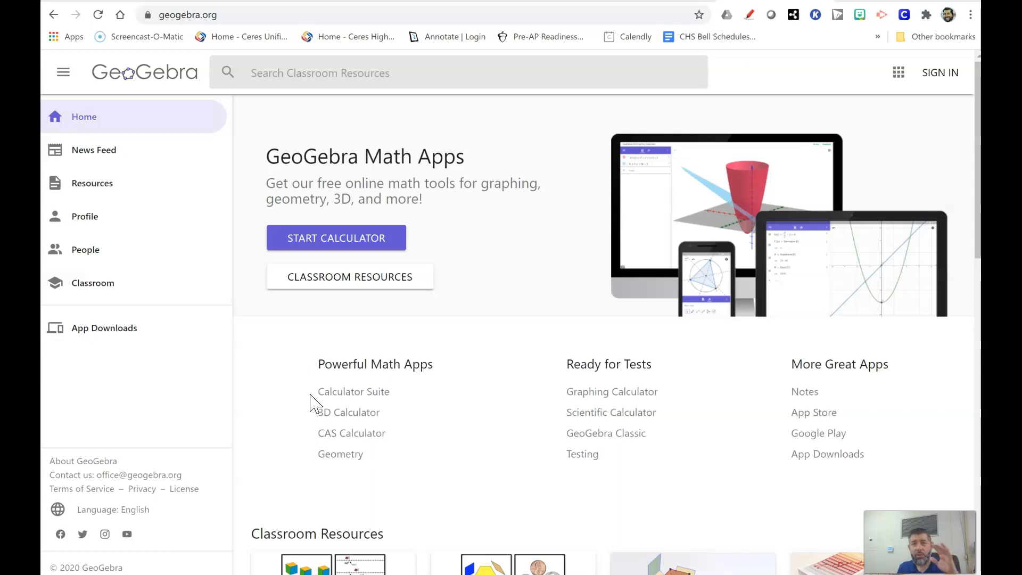
Step: Open GeoGebra Classic in the Spreadsheet perspective and close the on-screen keyboard
left_click(302, 398)
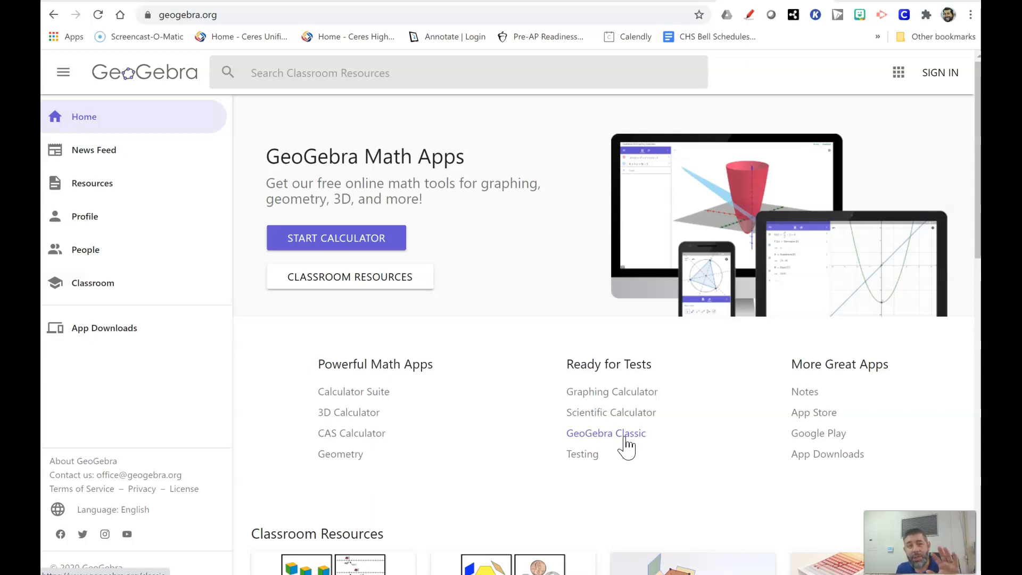
left_click(615, 435)
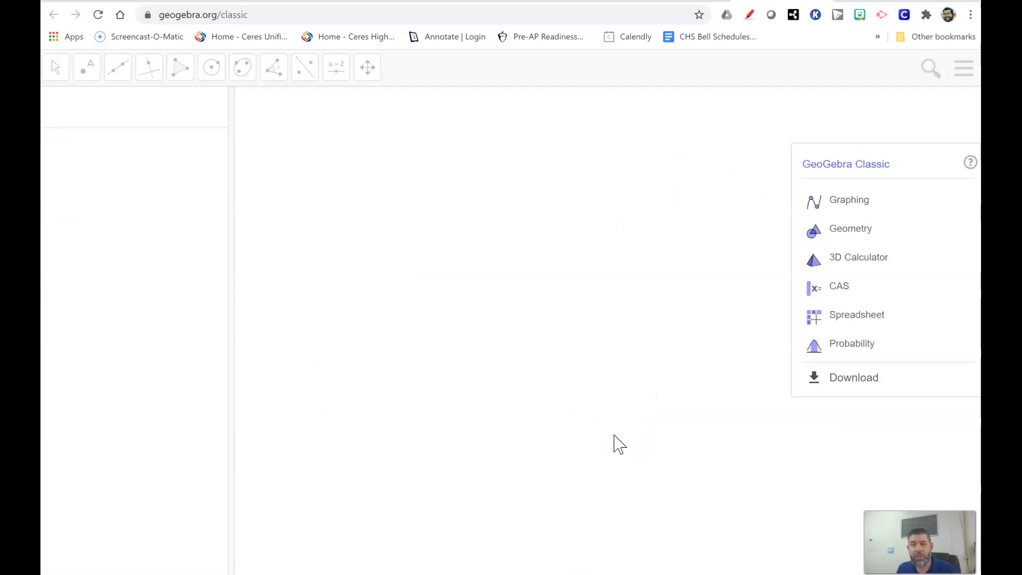
left_click(677, 401)
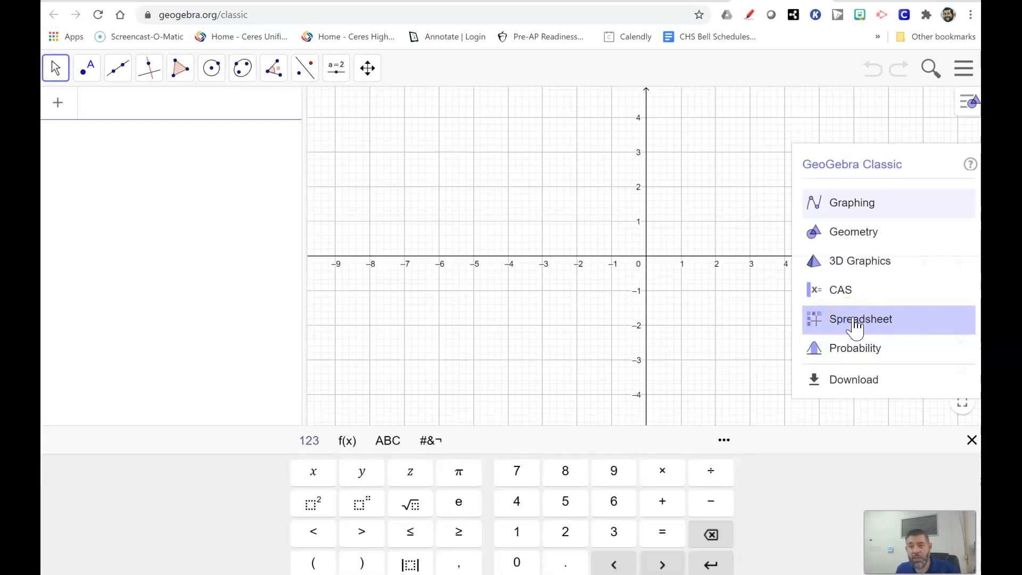
left_click(855, 324)
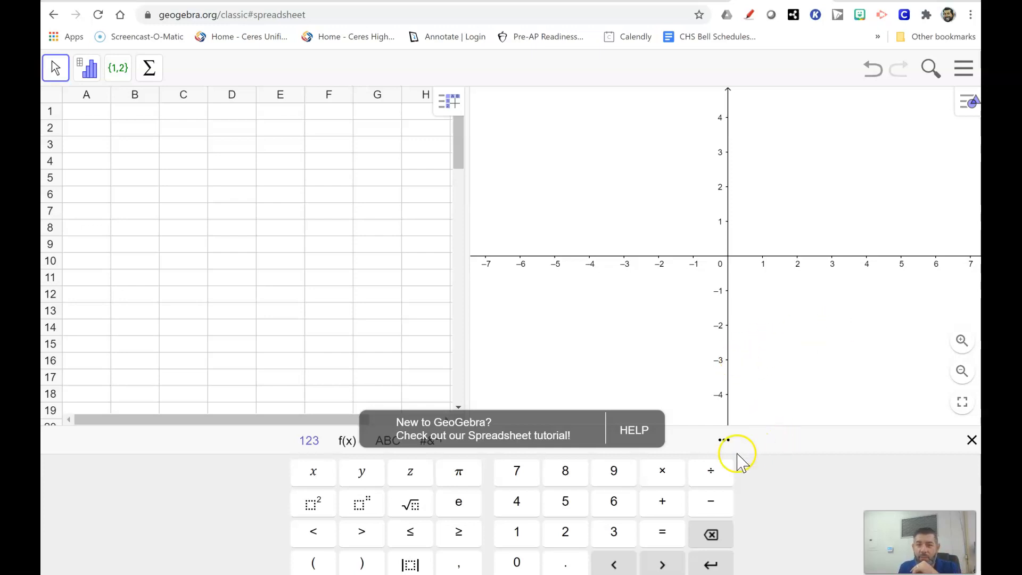
left_click(972, 440)
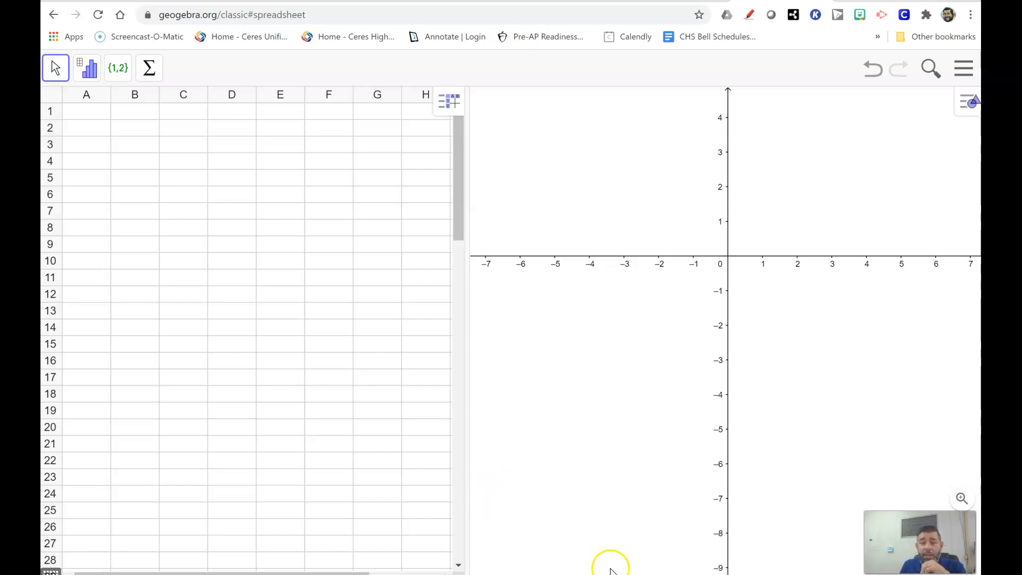
Step: Switch to the Math 1600 notes, review the male and female weekly study-hours tables, and return to the GeoGebra spreadsheet
key("alt+Tab")
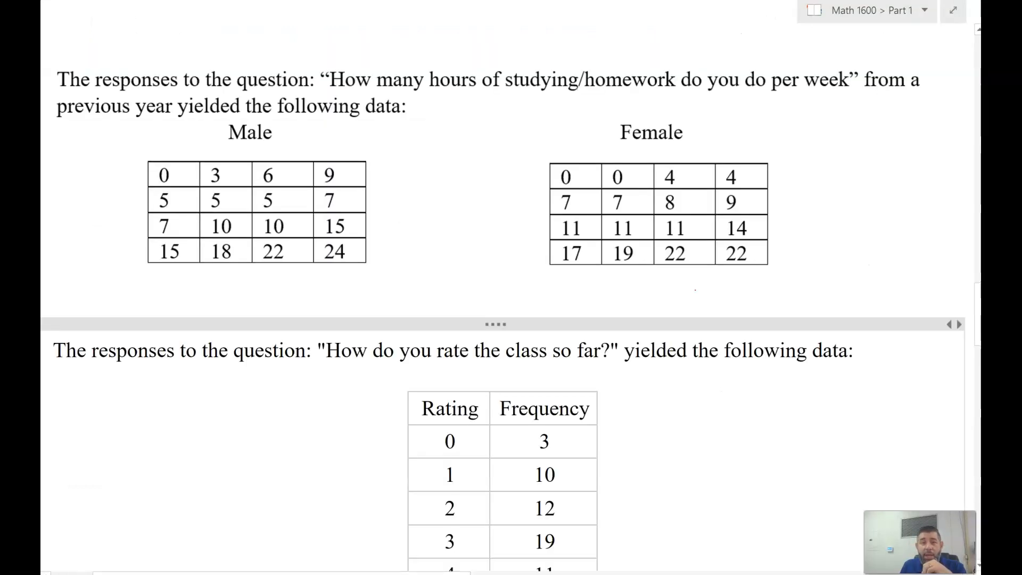
left_click(656, 455)
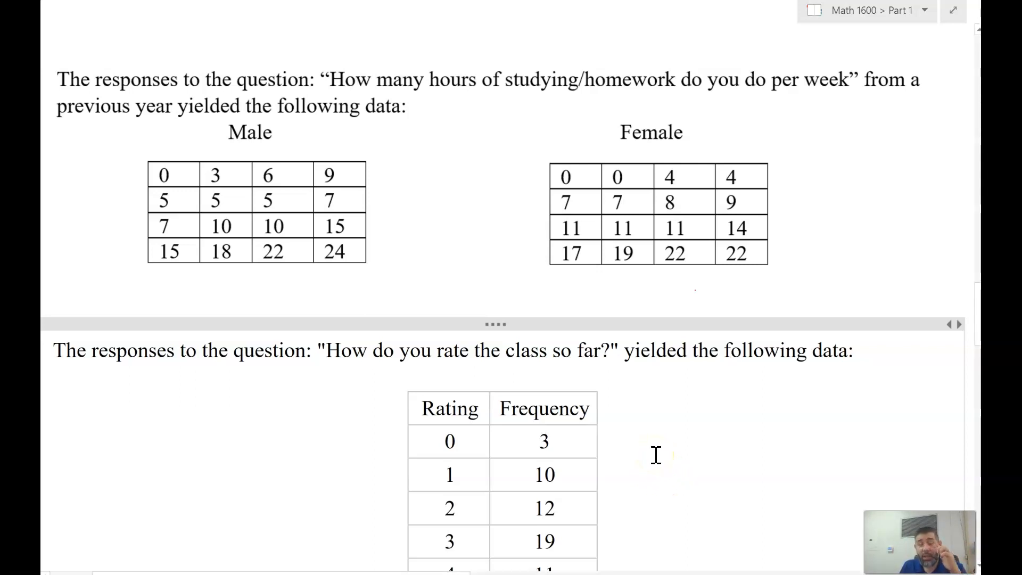
left_click(675, 433)
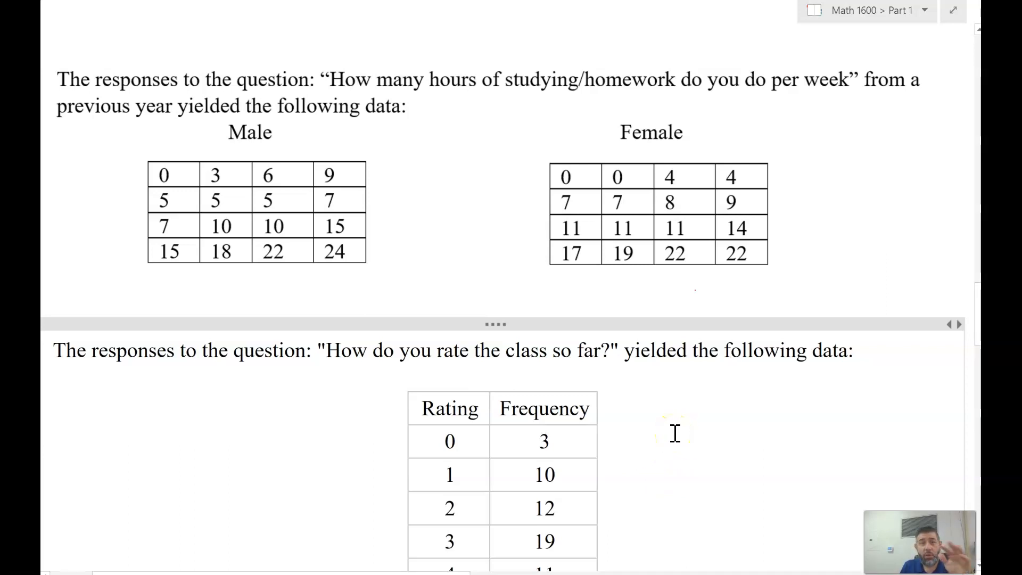
left_click(426, 442)
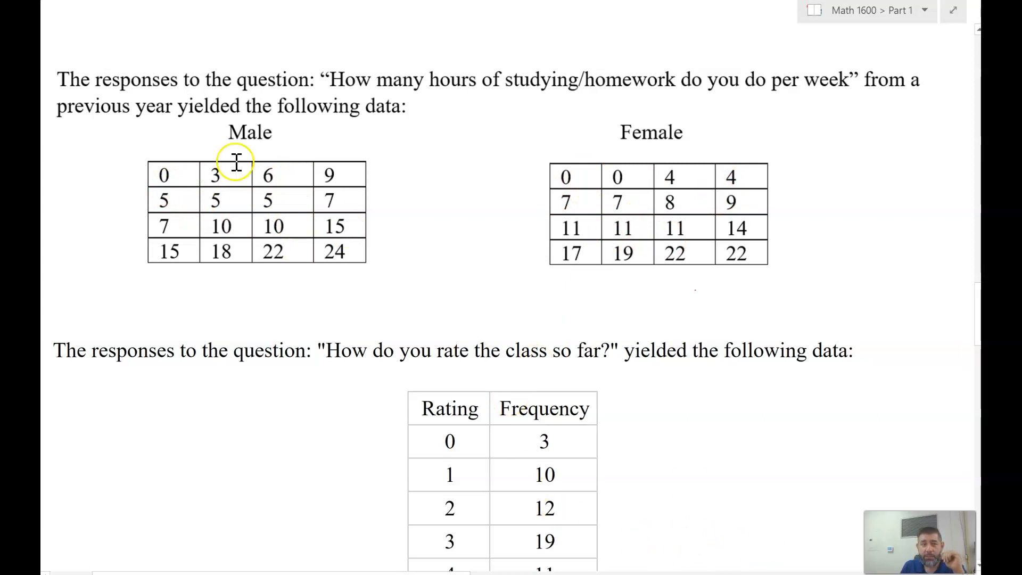
key("alt+Tab")
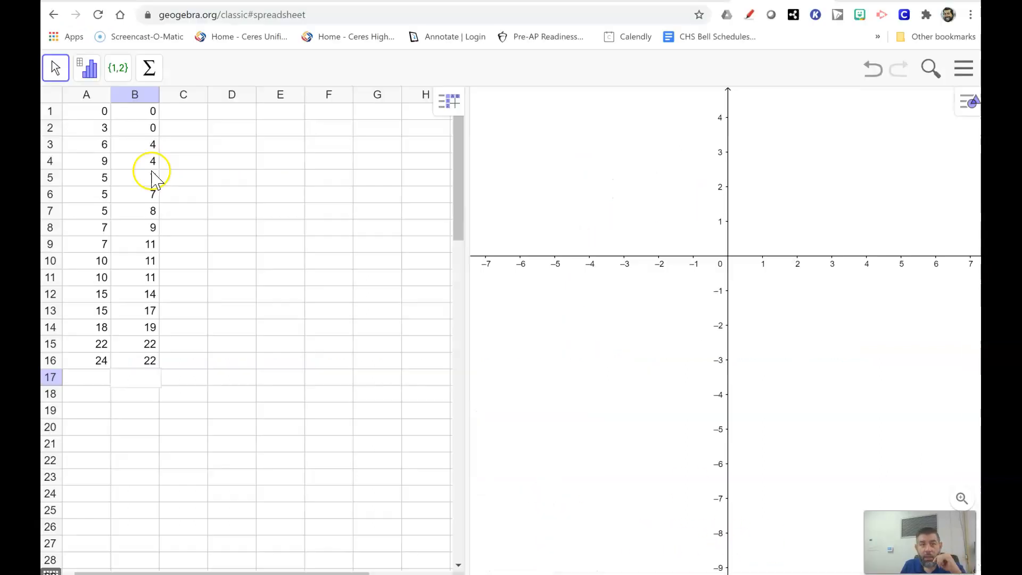
left_click(87, 98)
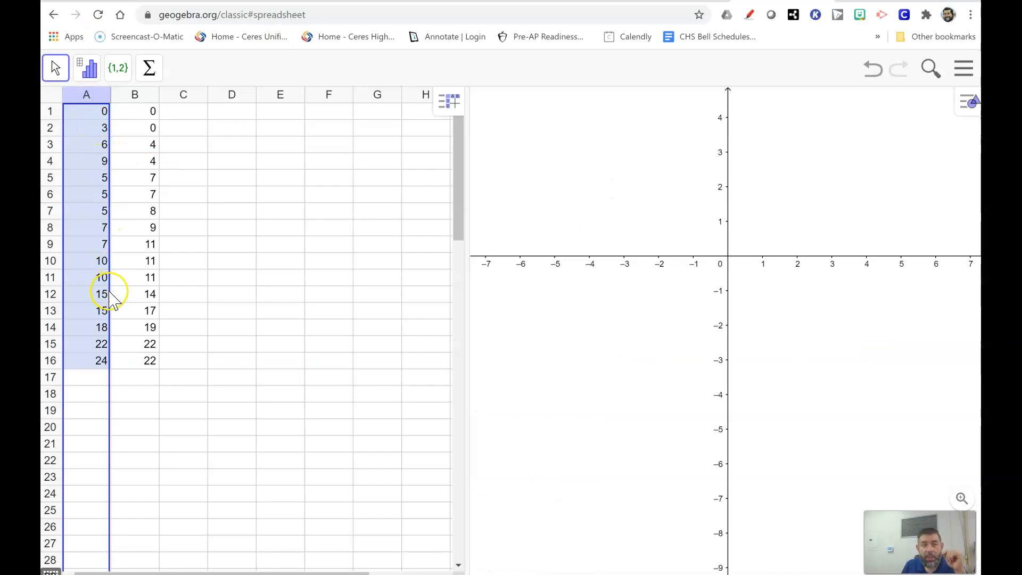
left_click(135, 97)
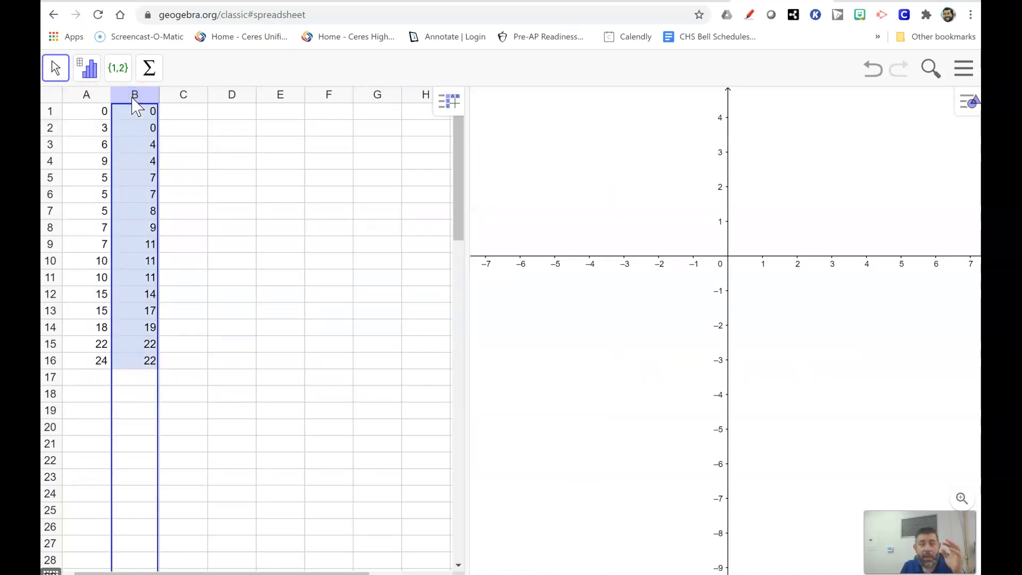
left_click(128, 128)
left_click(98, 111)
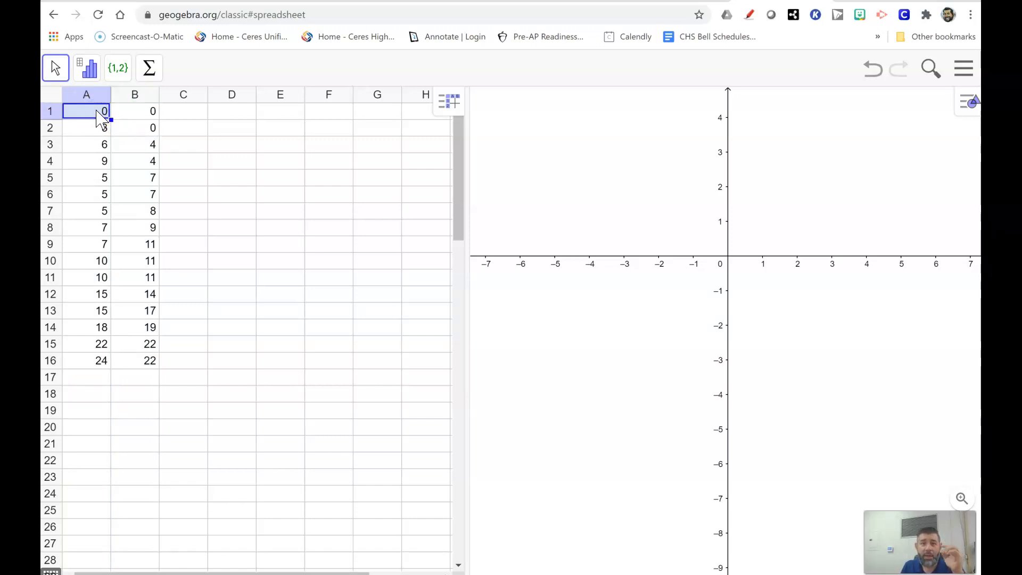
left_click(91, 119)
left_click(91, 120)
left_click(89, 115)
left_click_drag(89, 115, 98, 365)
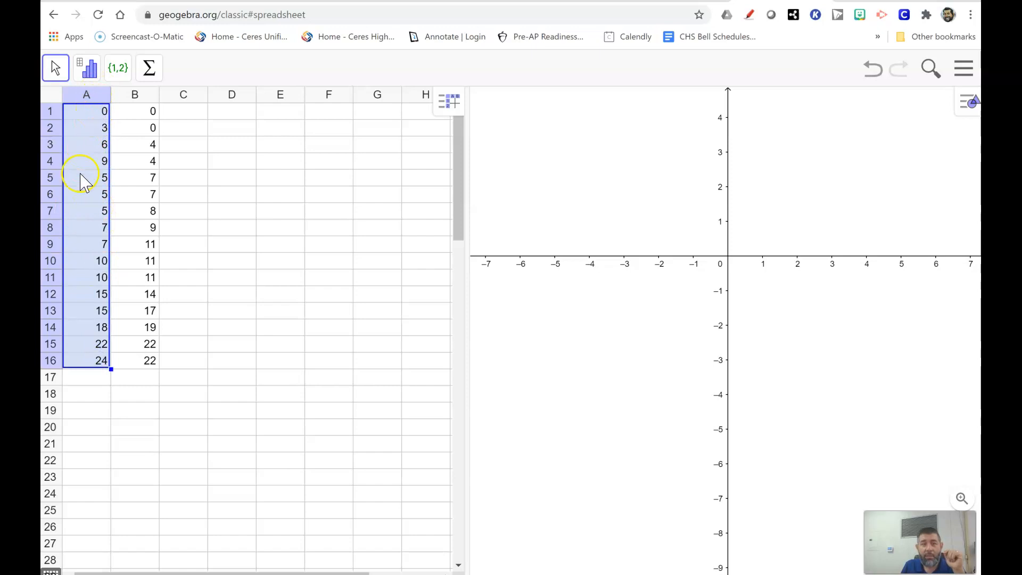
left_click(93, 380)
Step: Run a One Variable Analysis on the male study-hours data in column A
left_click(91, 96)
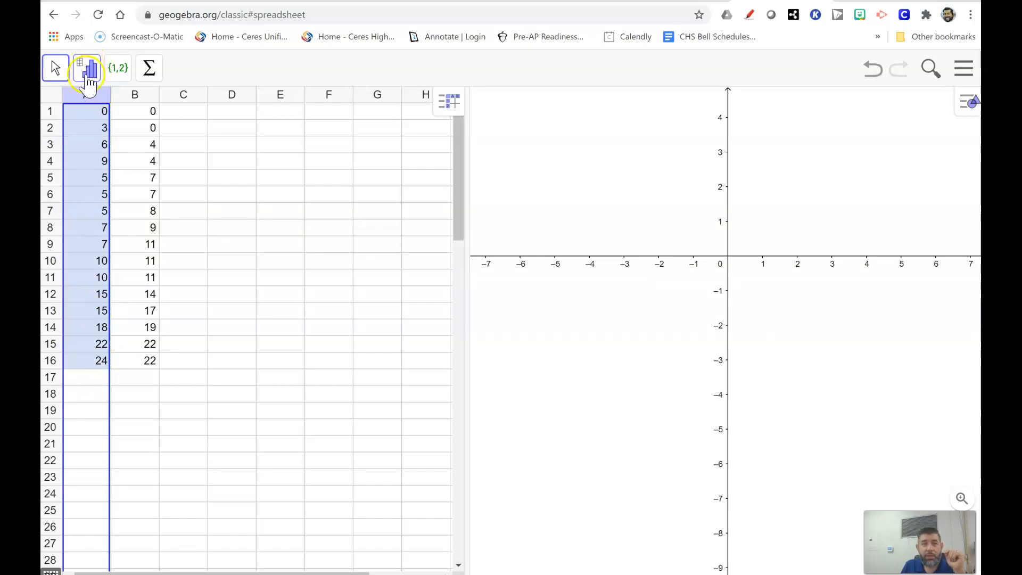
left_click(91, 73)
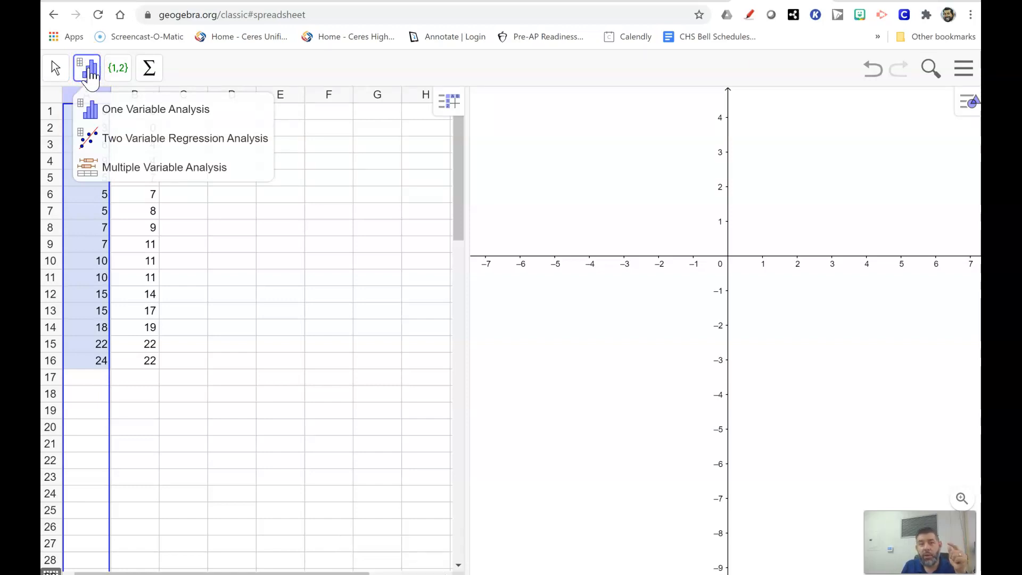
left_click(96, 110)
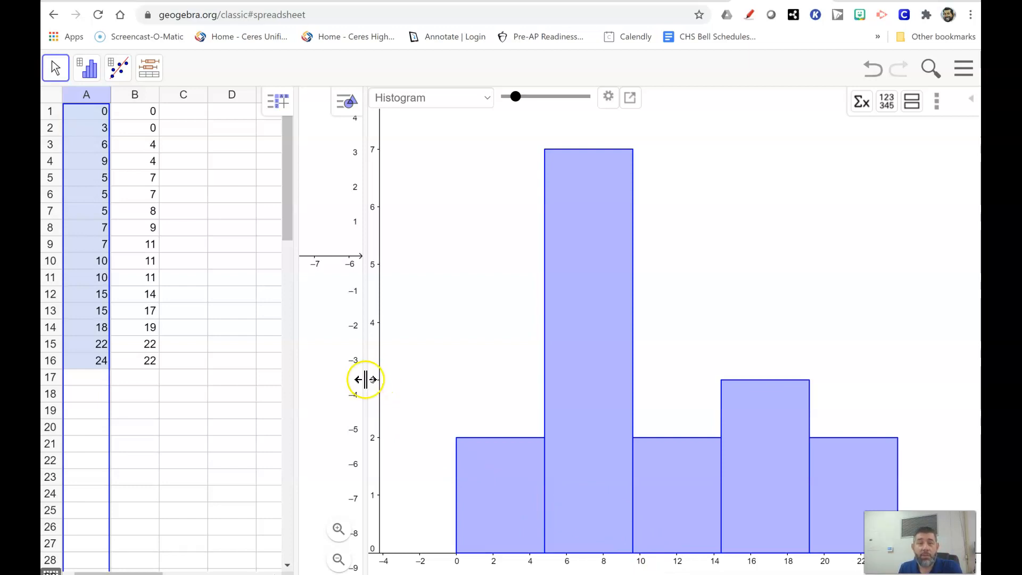
left_click(939, 103)
left_click(910, 105)
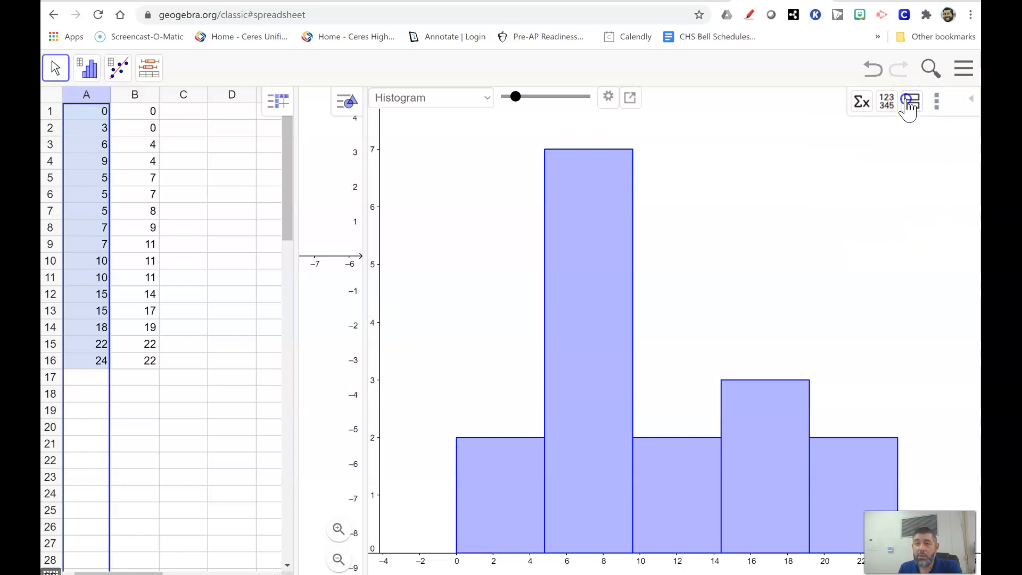
left_click(912, 106)
left_click(912, 107)
left_click(898, 109)
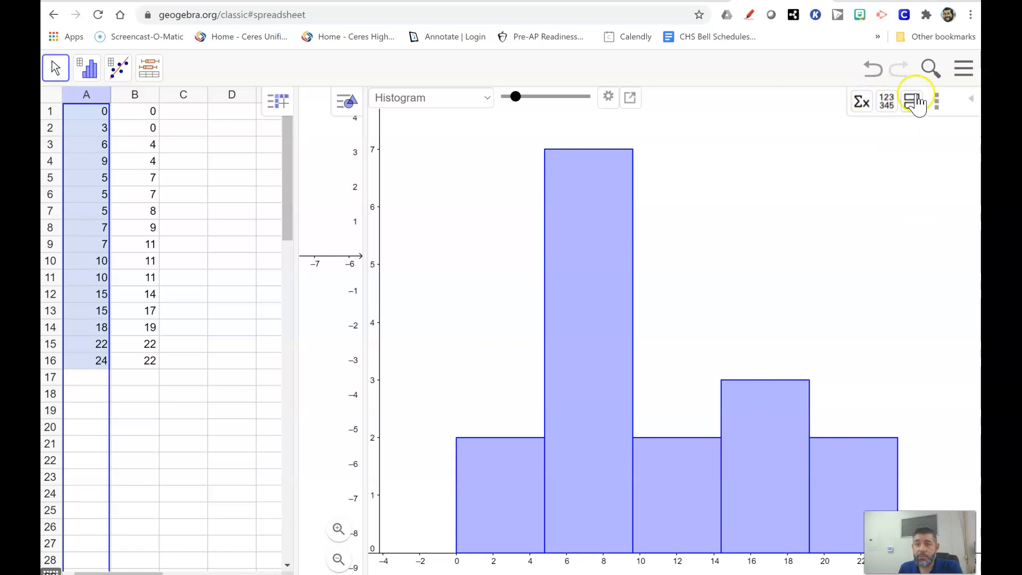
left_click(487, 100)
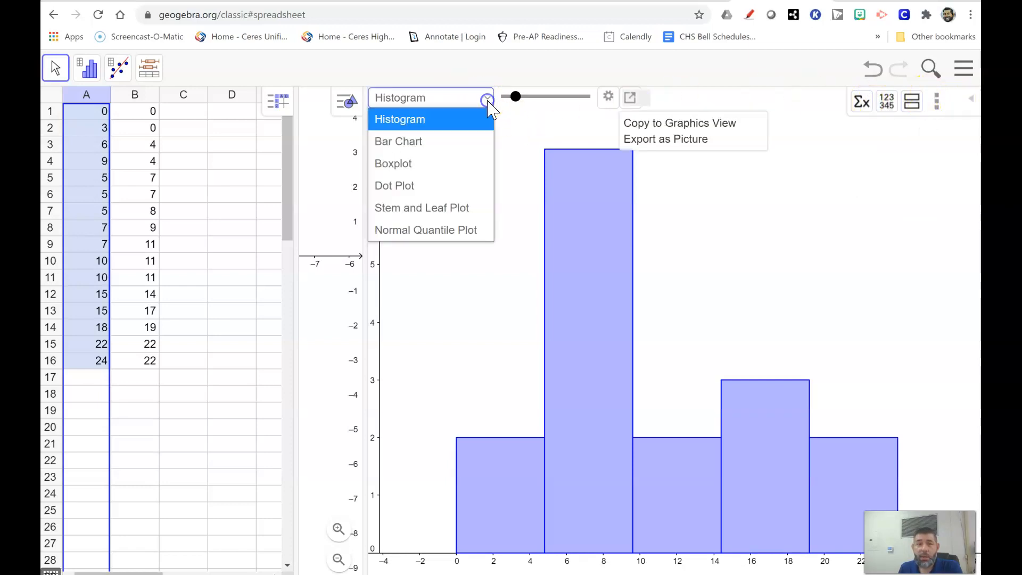
left_click(488, 101)
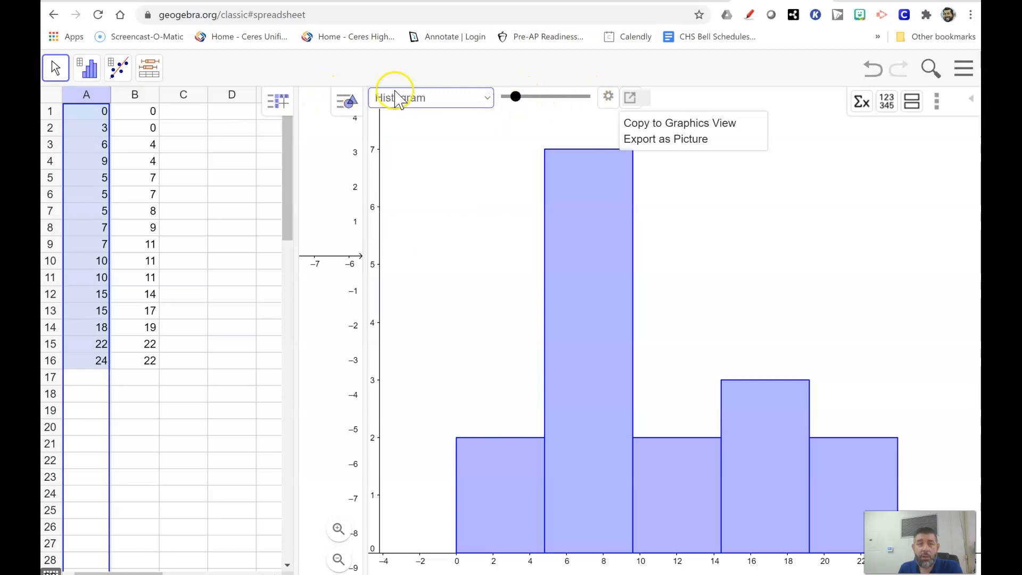
Step: Set the histogram's frequency type to Relative and close its settings
left_click(609, 100)
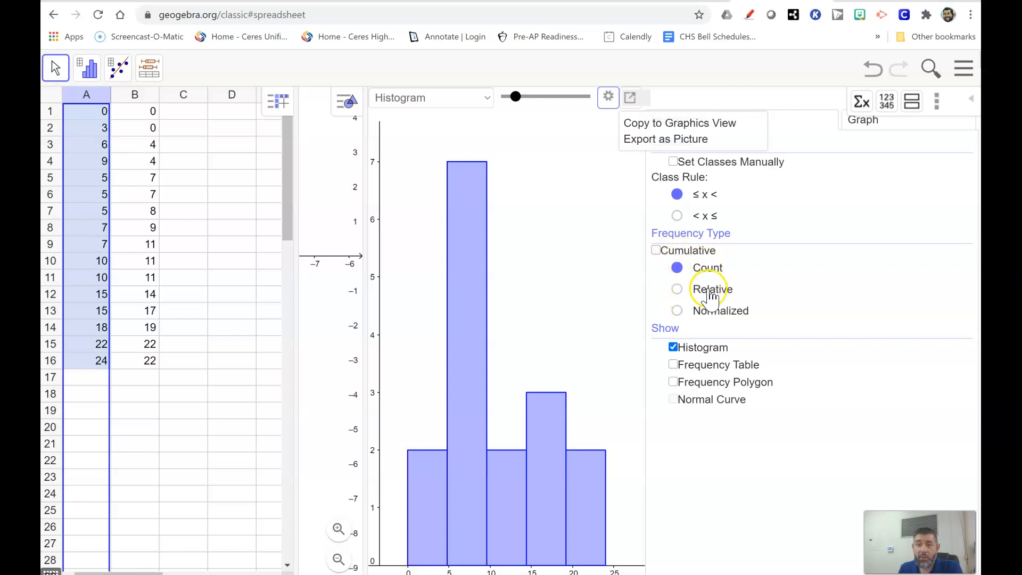
left_click(678, 290)
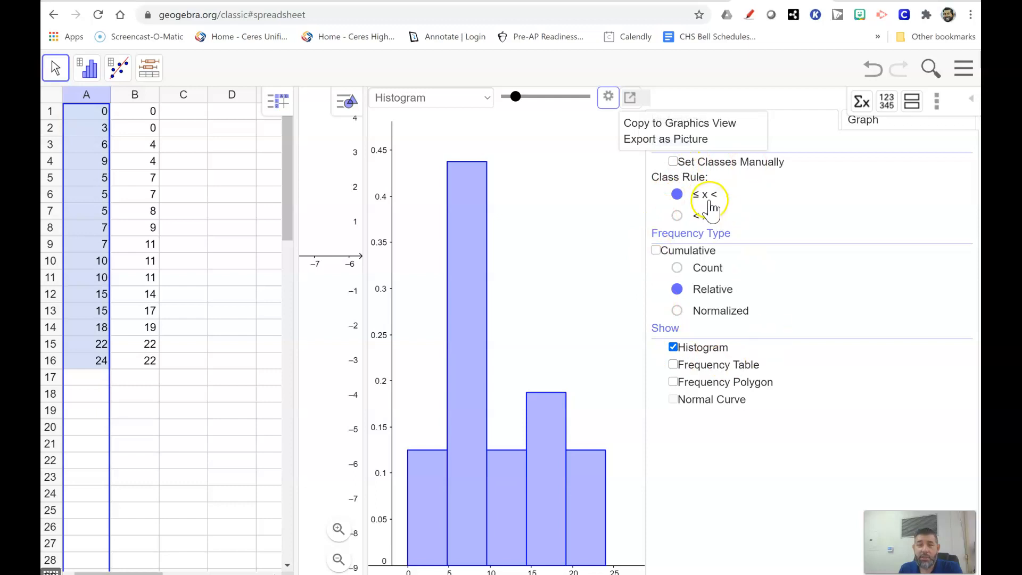
left_click(609, 96)
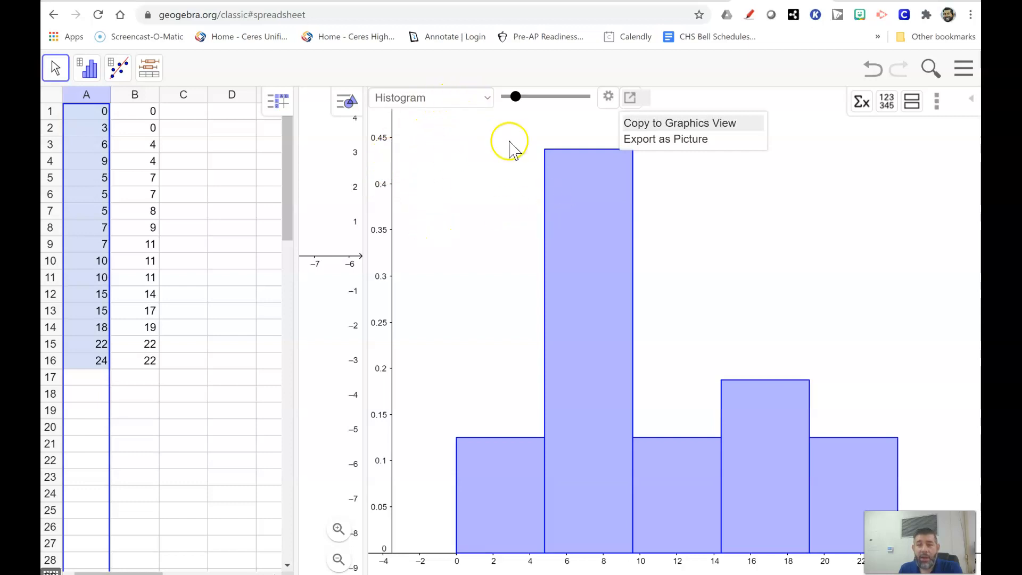
Step: Adjust the number of classes so the histogram has six bars, each 4 hours wide
left_click_drag(516, 98, 534, 98)
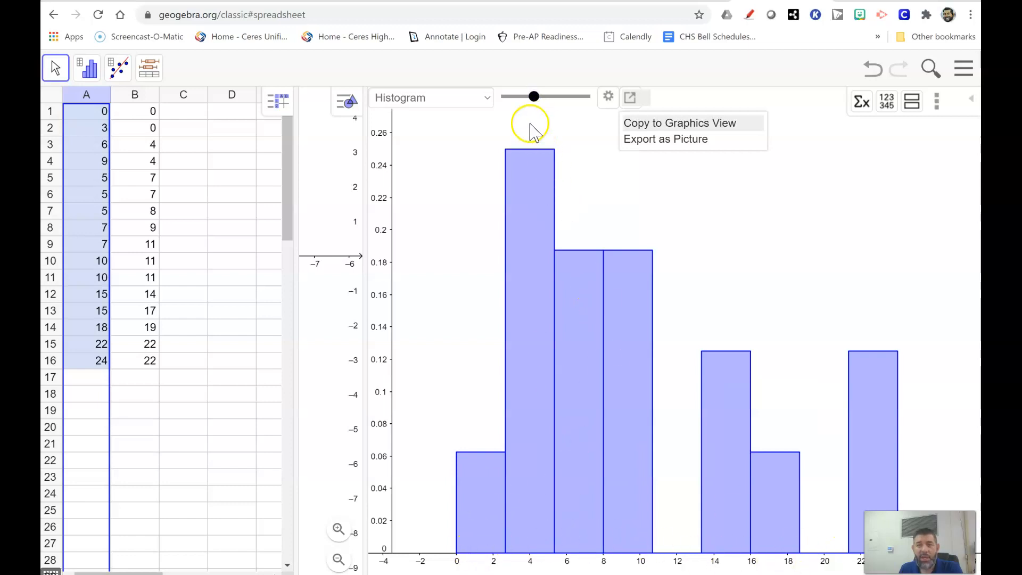
left_click_drag(527, 98, 520, 105)
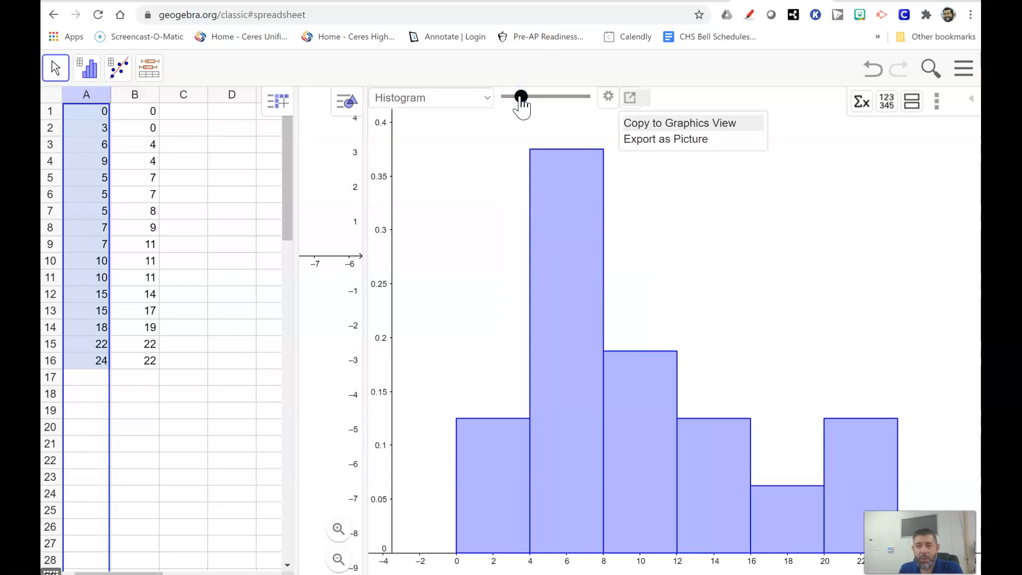
left_click(649, 503)
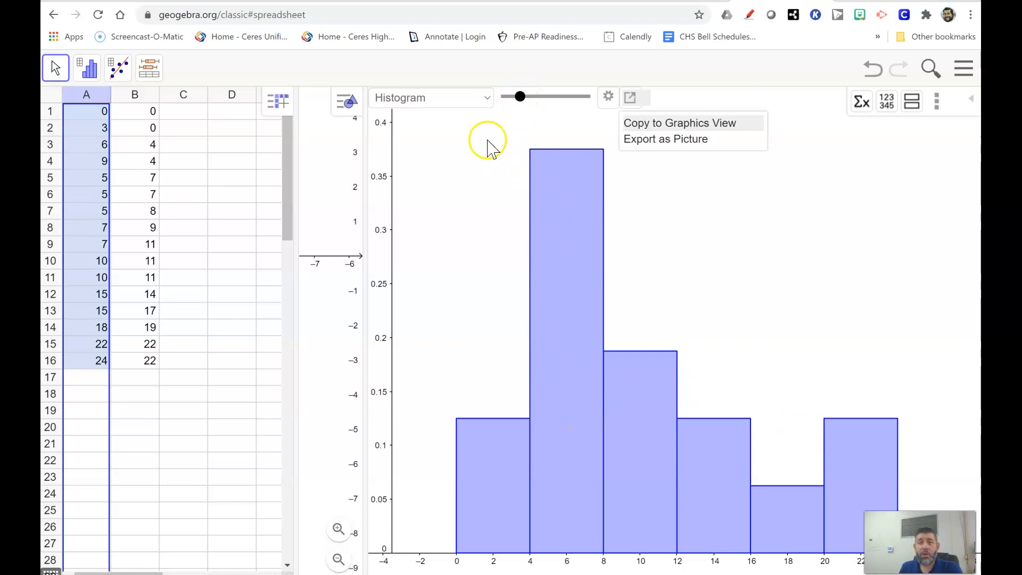
Step: Display the column A data as a bar chart and return to the histogram
left_click(488, 98)
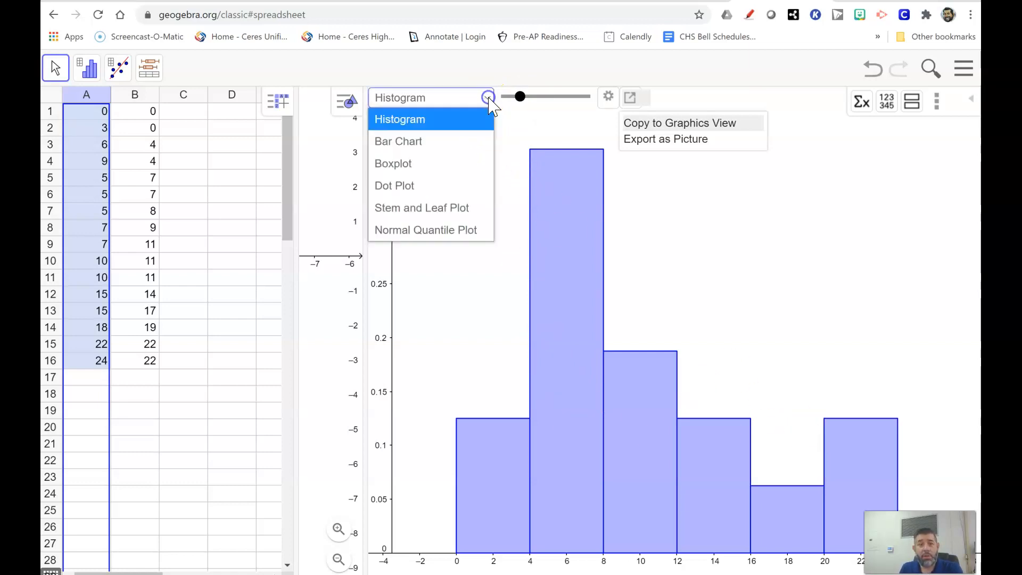
left_click(429, 153)
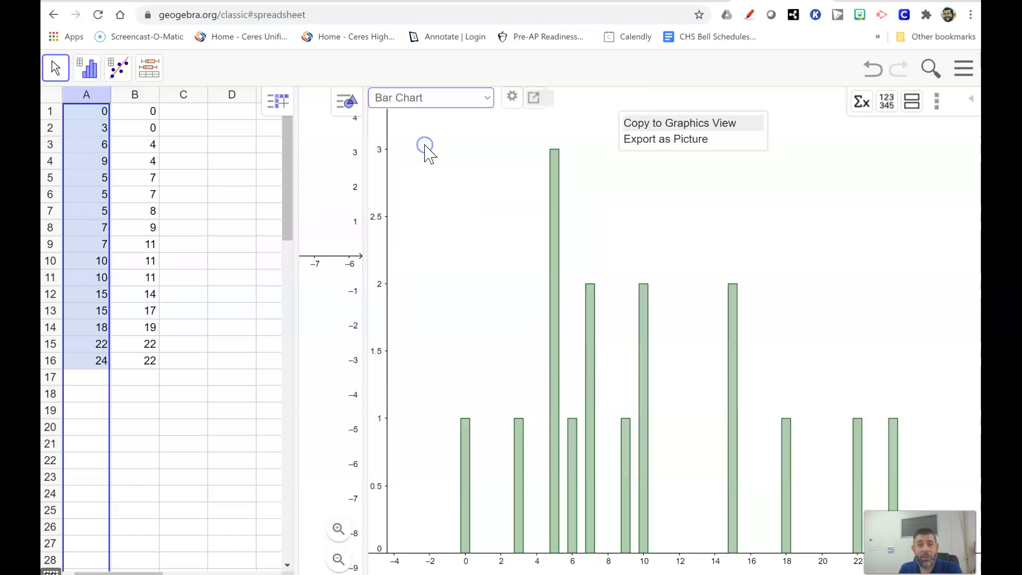
left_click(487, 98)
left_click(475, 126)
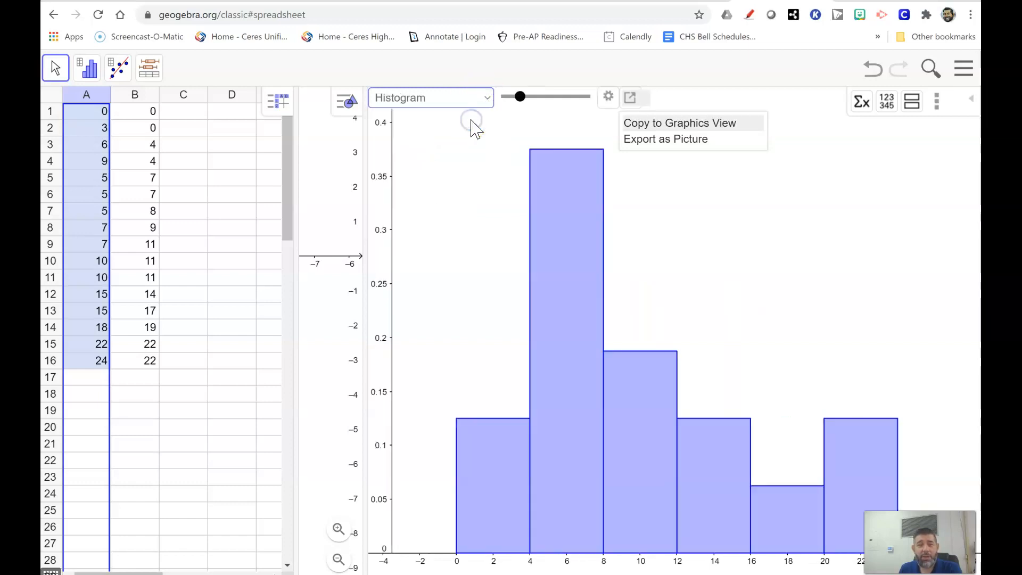
Step: Change the column A chart to a boxplot and show the summary statistics table beside it
left_click(491, 101)
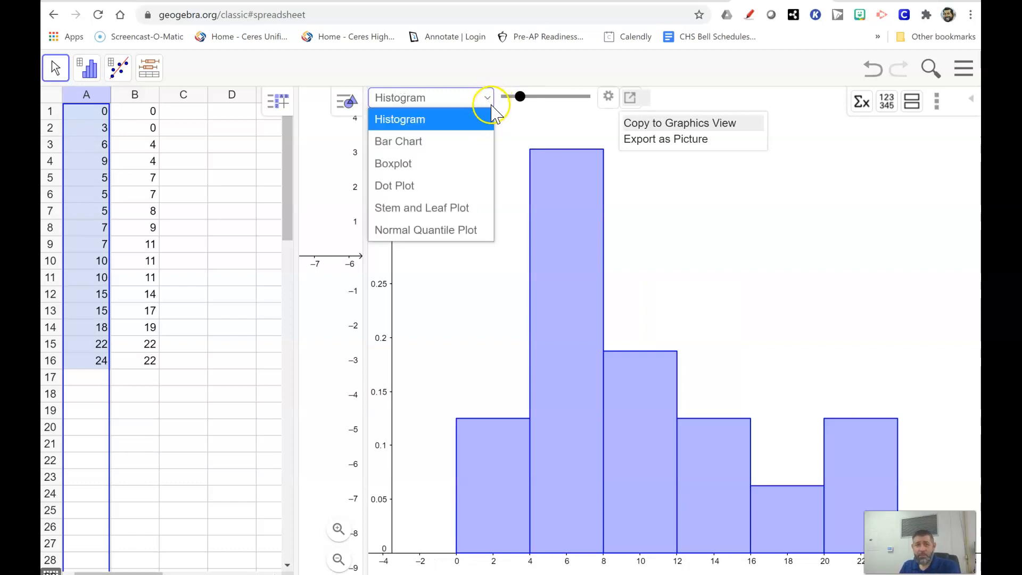
left_click(425, 175)
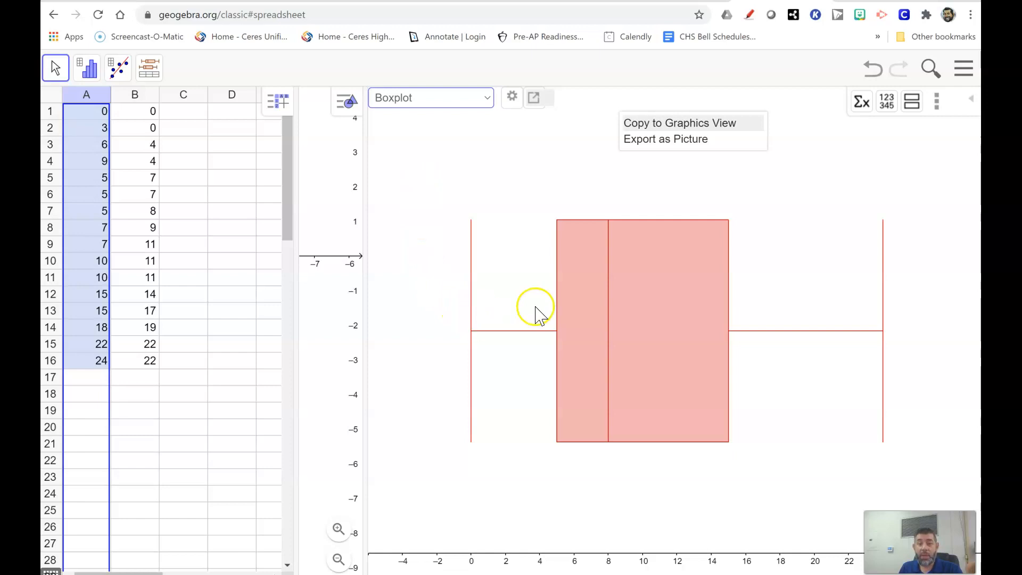
left_click(558, 309)
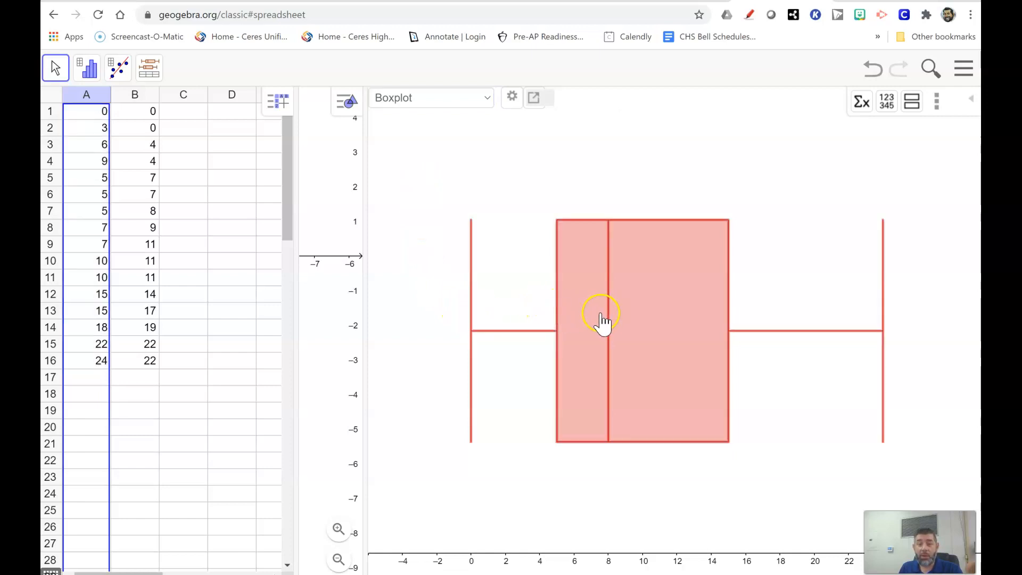
left_click(554, 191)
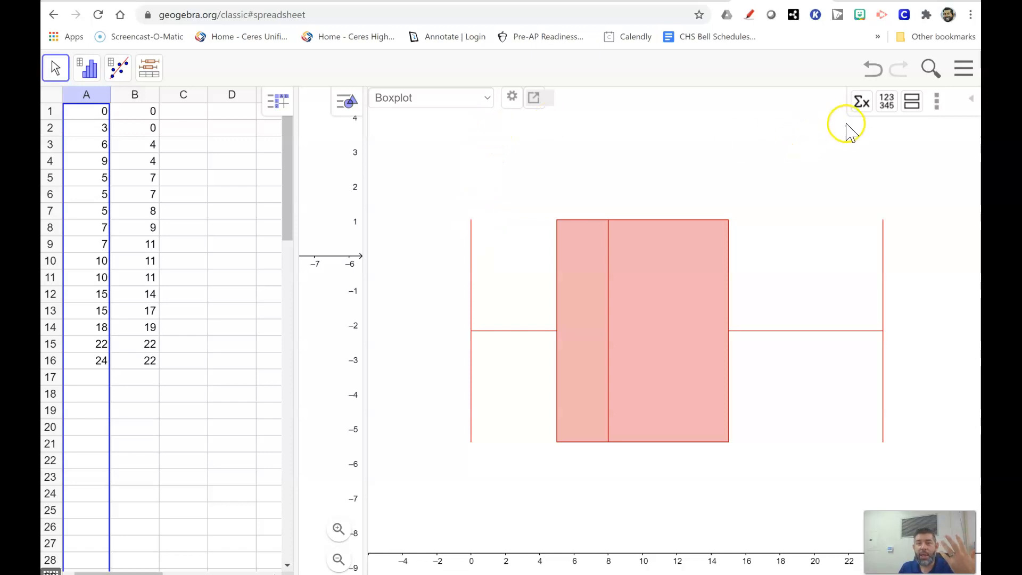
left_click(861, 105)
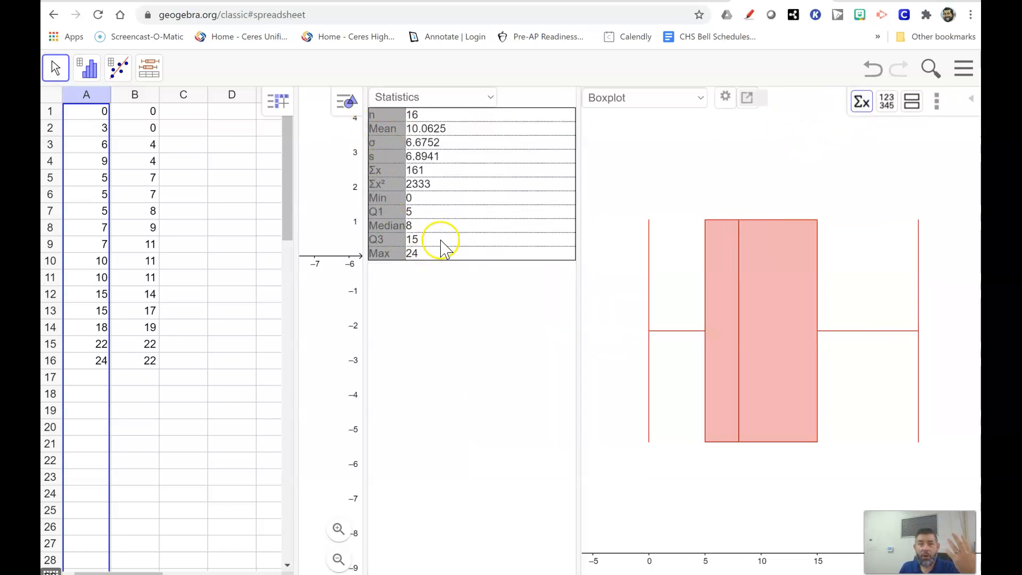
Step: Hide the summary statistics table and display the column A data as a dot plot
left_click(859, 106)
left_click(486, 99)
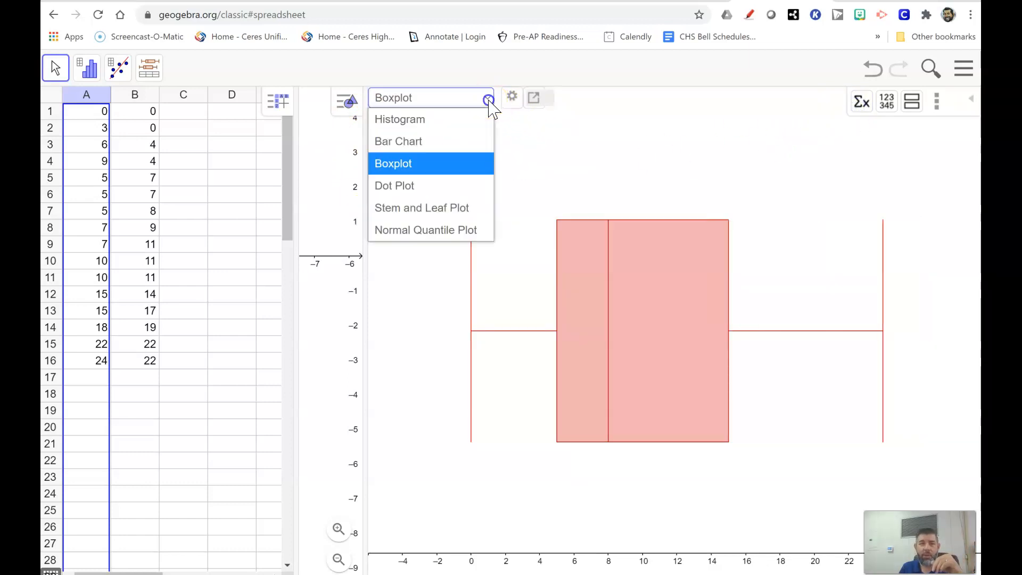
left_click(433, 186)
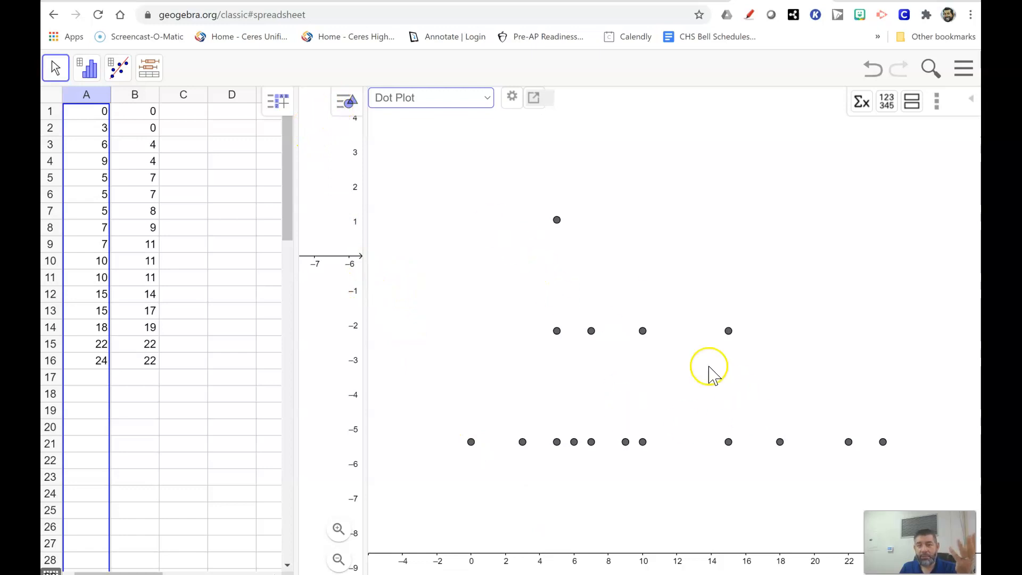
Step: View the column A data as a stem and leaf plot, followed by a normal quantile plot
left_click(486, 97)
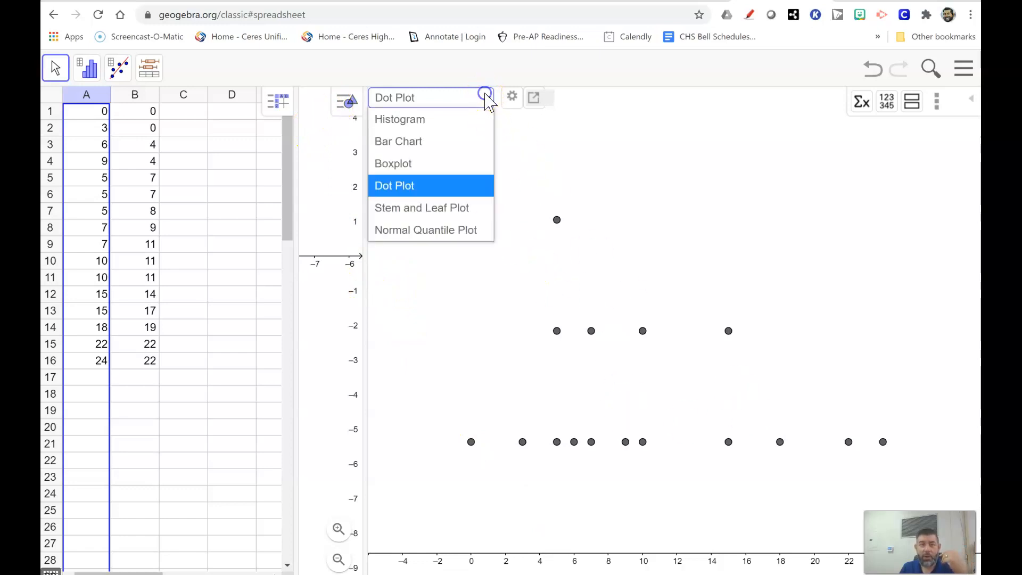
left_click(461, 212)
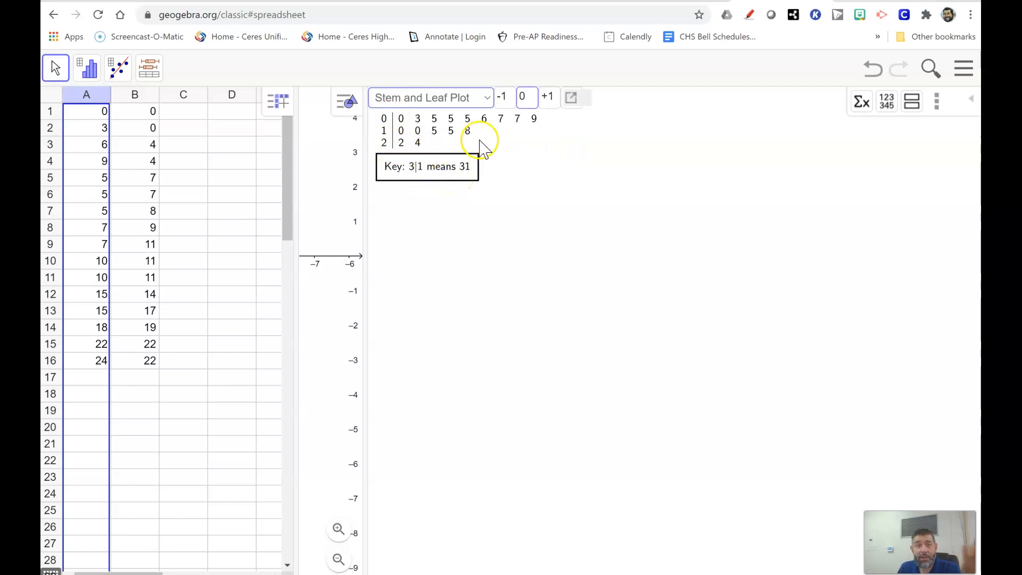
left_click(488, 102)
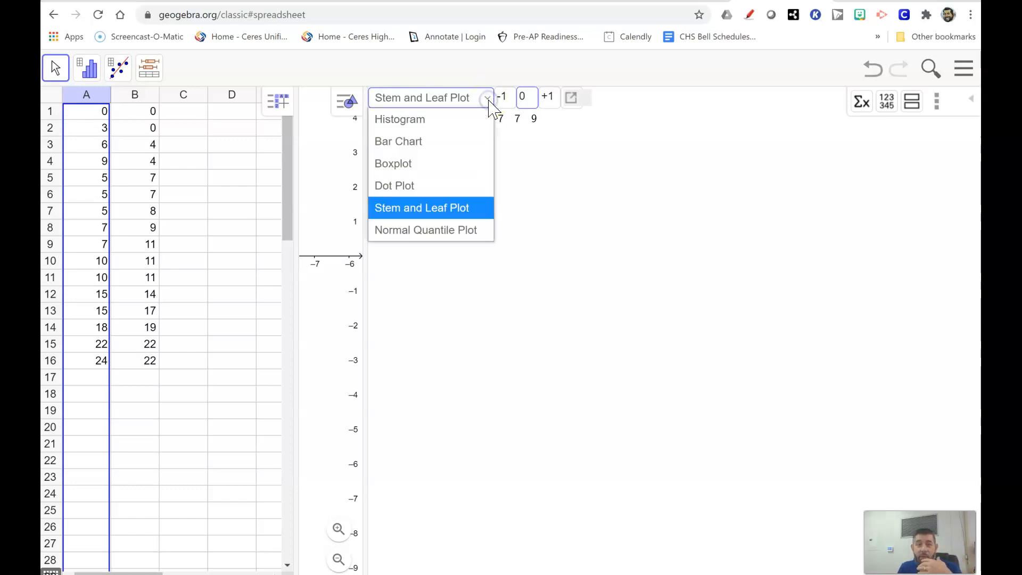
left_click(461, 238)
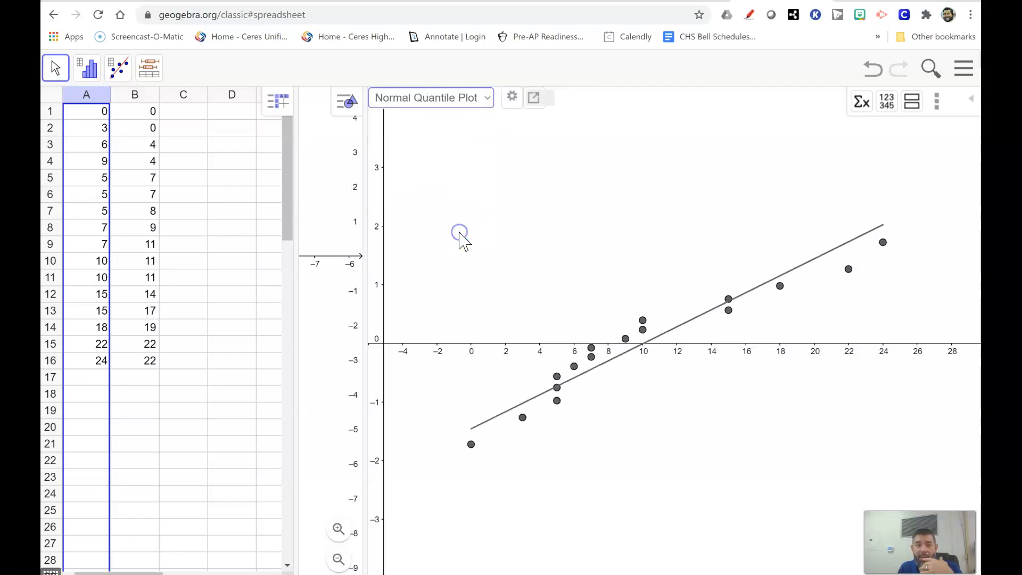
Step: Return the column A chart to a histogram and look over the available chart types without changing it
left_click(487, 97)
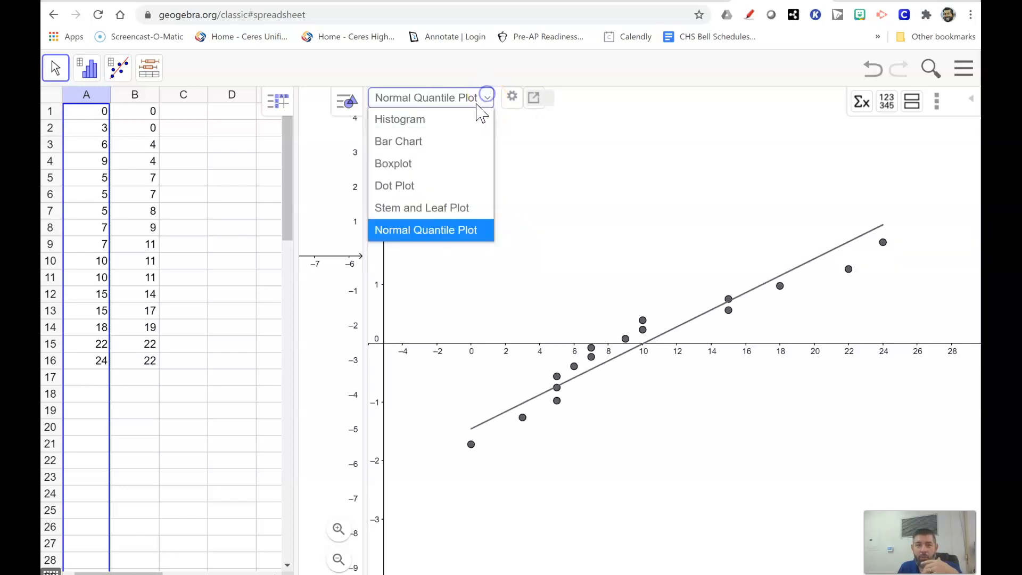
left_click(454, 118)
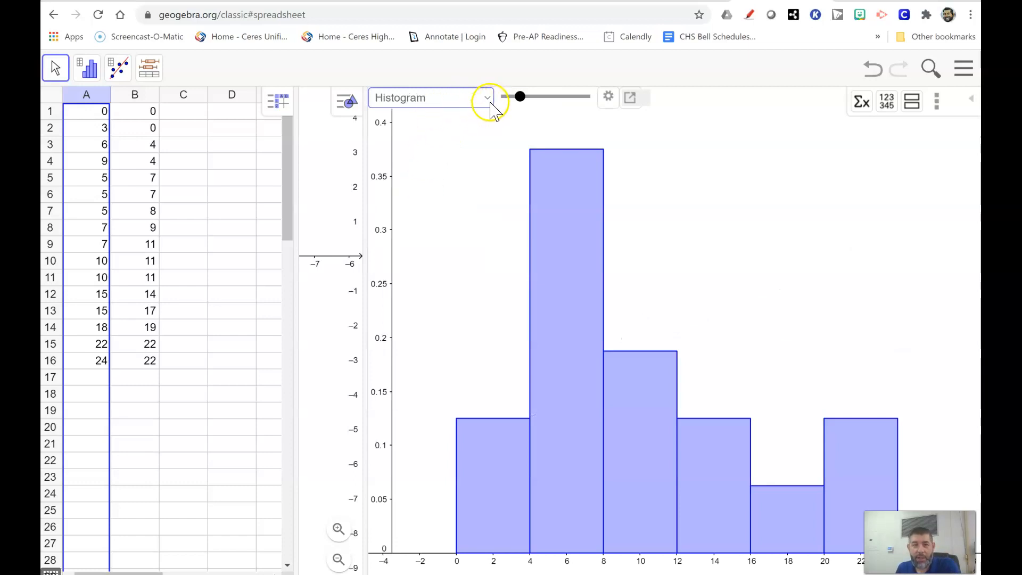
left_click(490, 101)
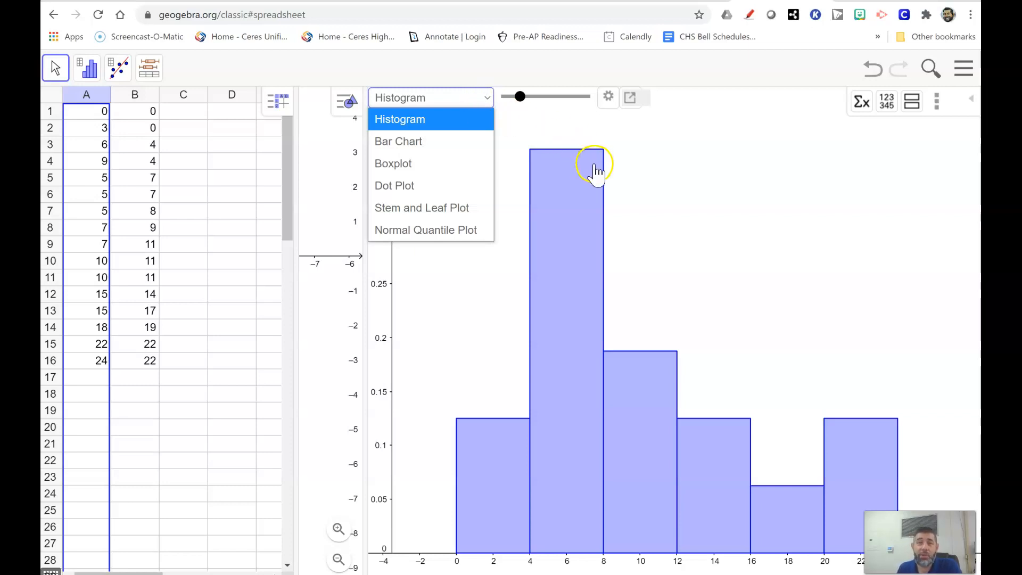
left_click(705, 81)
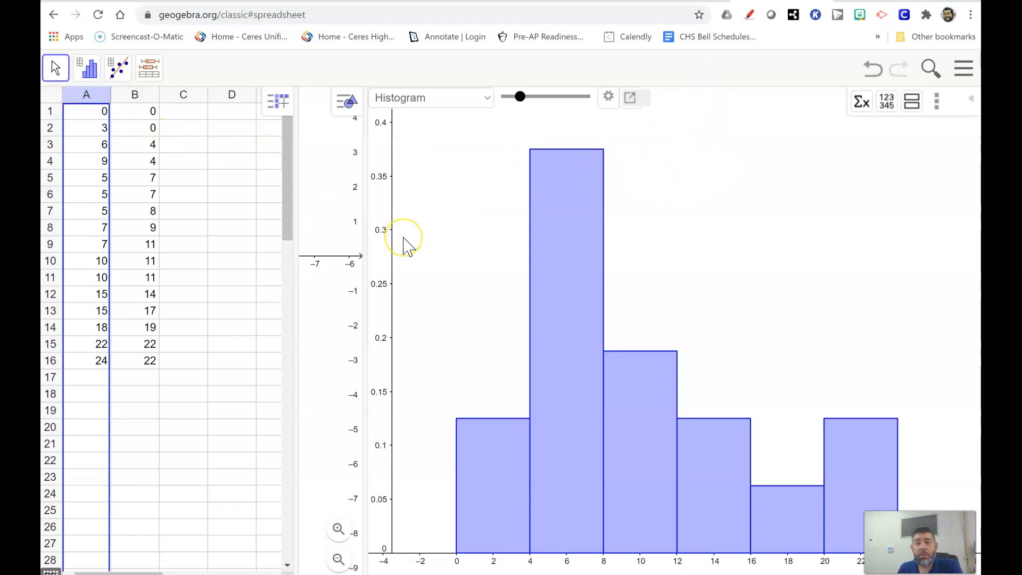
Step: Try running One Variable Analysis on columns A and B together
left_click(89, 98)
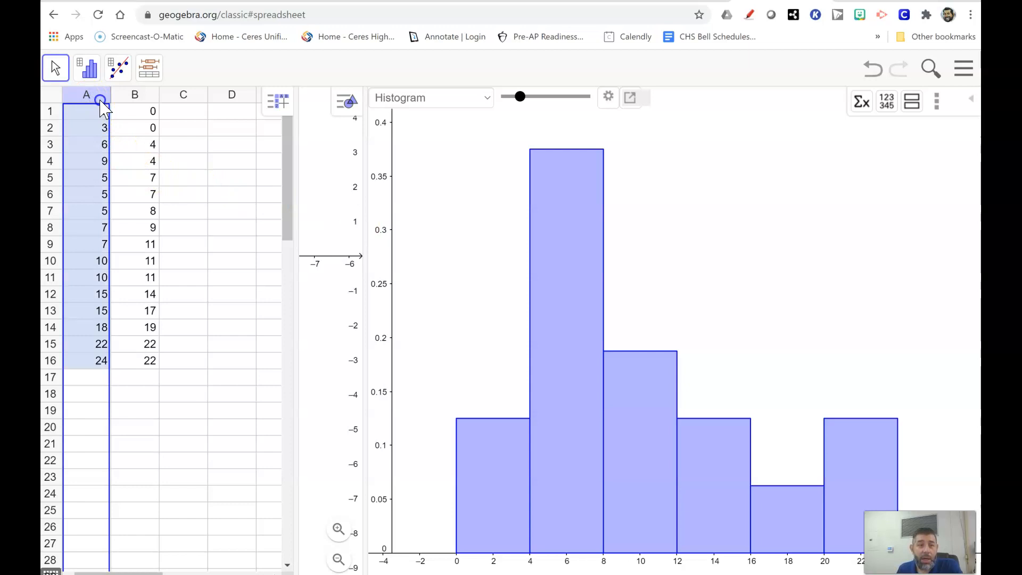
left_click_drag(100, 99, 122, 100)
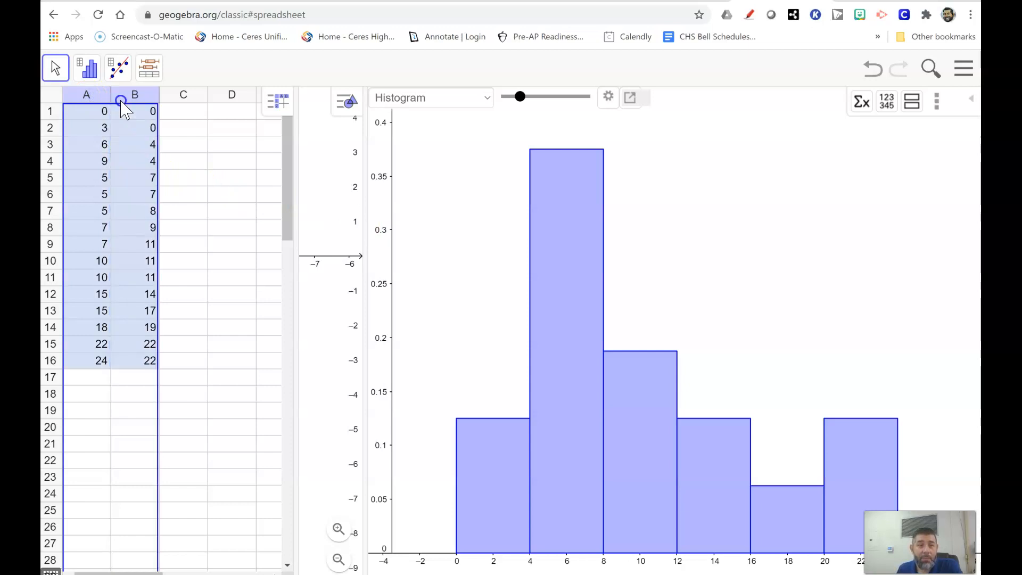
left_click(87, 72)
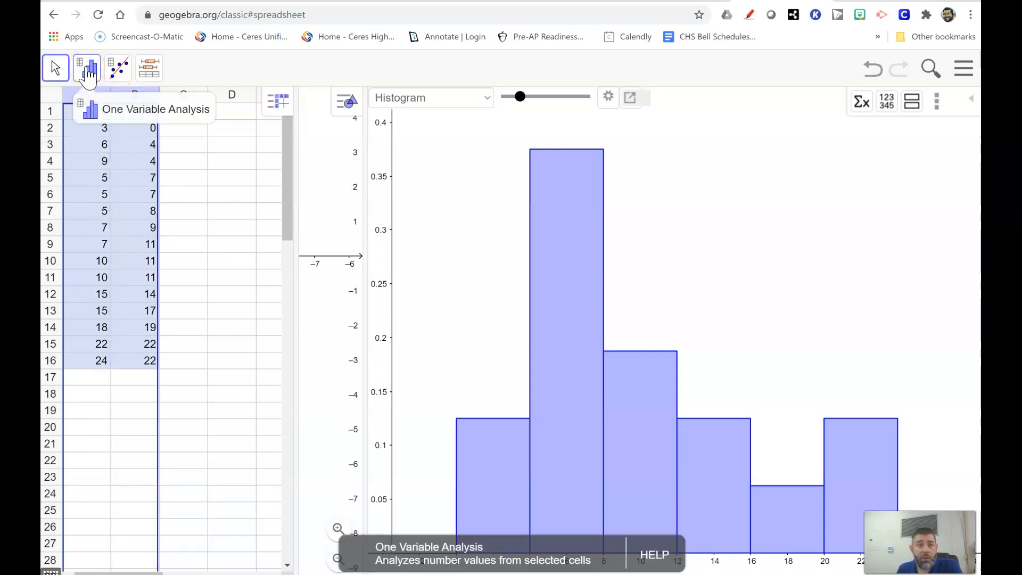
left_click(85, 73)
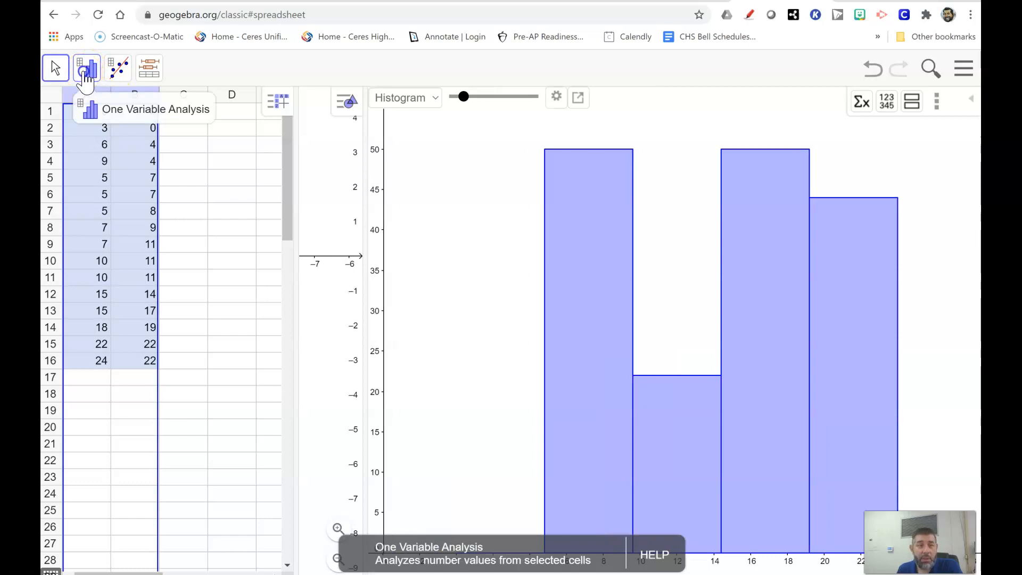
left_click(180, 176)
Step: Run Multiple Variable Analysis on cells A1 to B16 to compare both groups as stacked boxplots
left_click(91, 122)
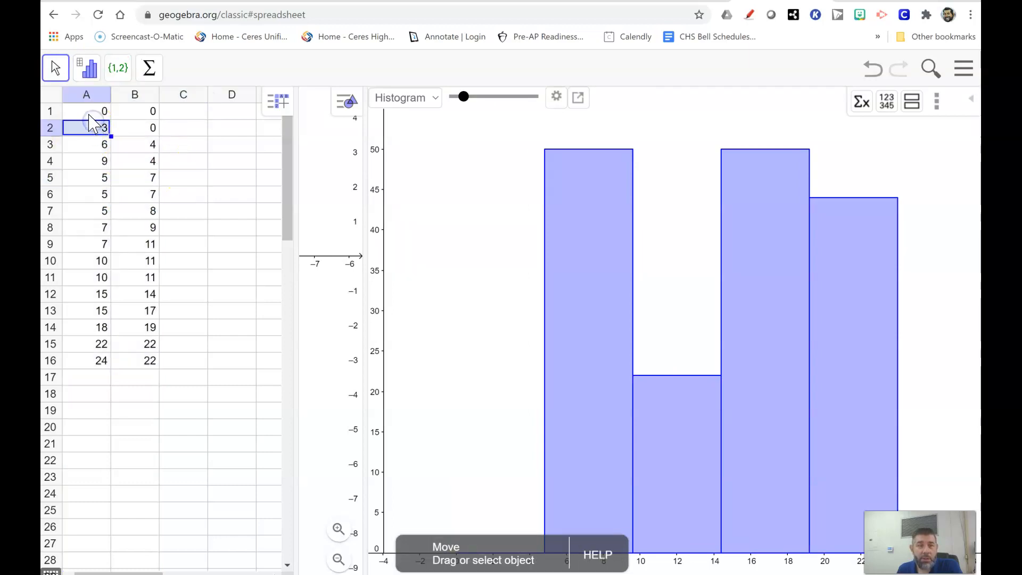
left_click(89, 113)
left_click_drag(89, 113, 139, 367)
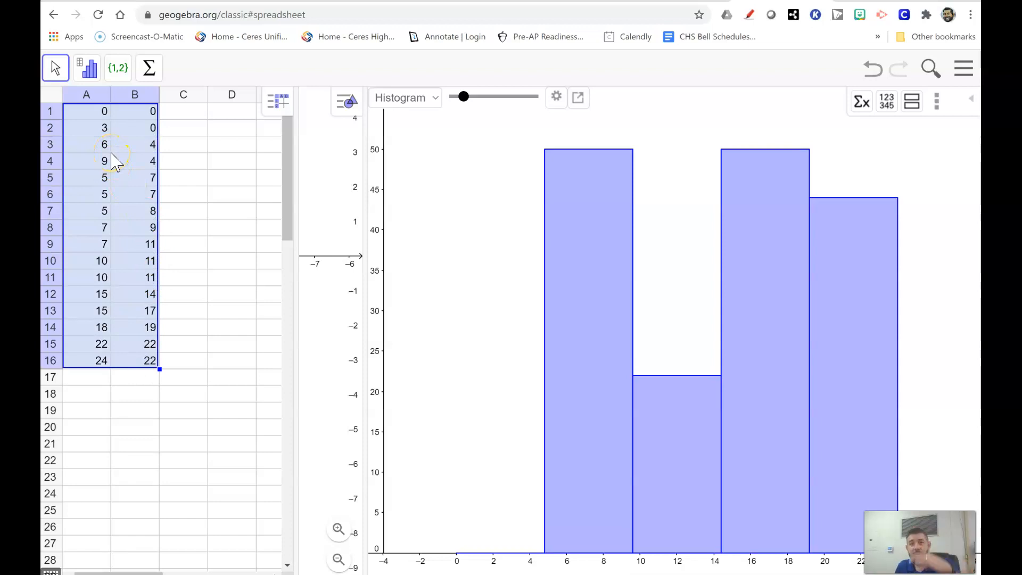
left_click(88, 69)
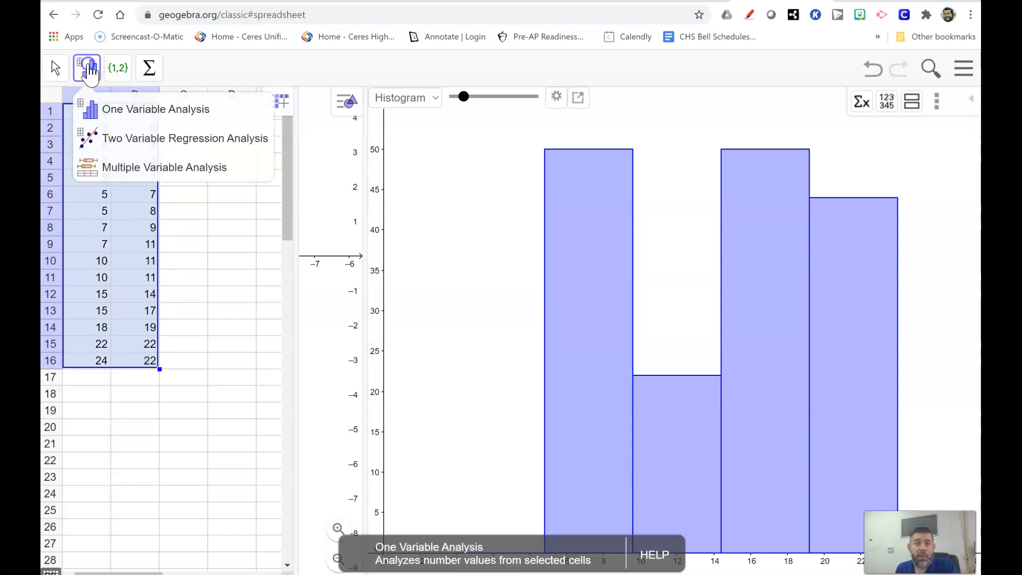
left_click(122, 170)
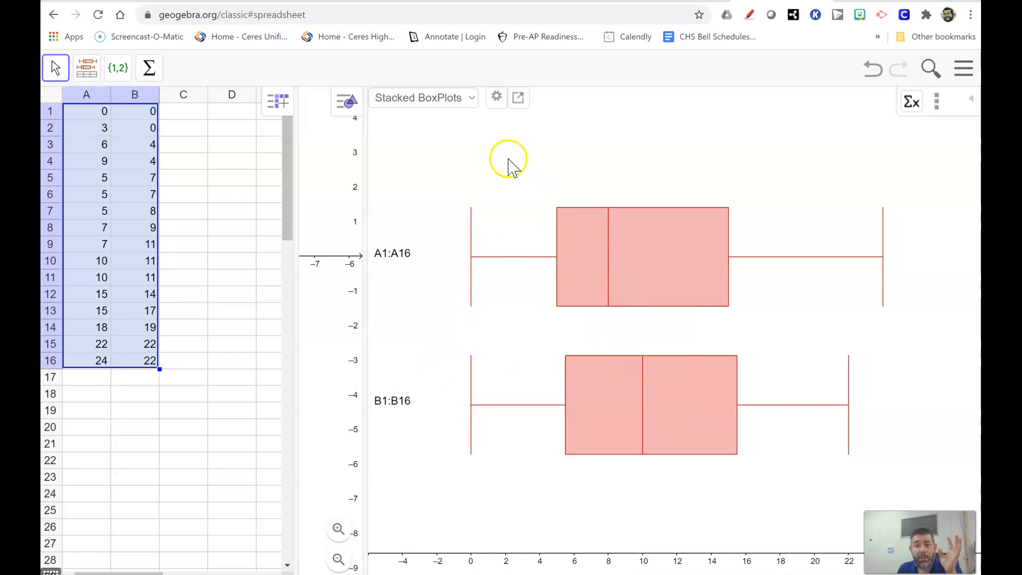
Step: Check the chart types and the export options available for the stacked boxplots
left_click(470, 101)
left_click(469, 101)
left_click(471, 101)
left_click(471, 101)
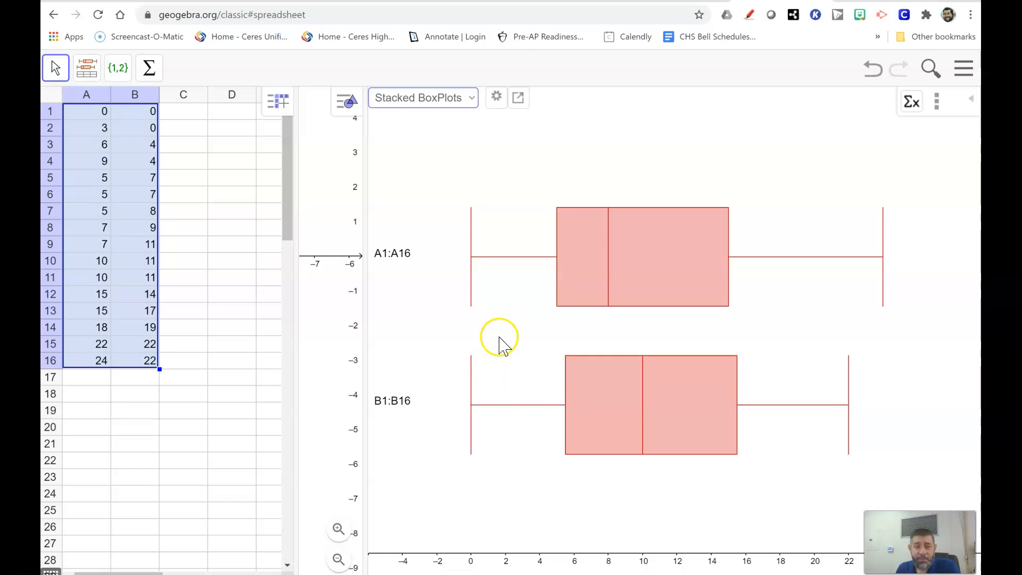
left_click(518, 97)
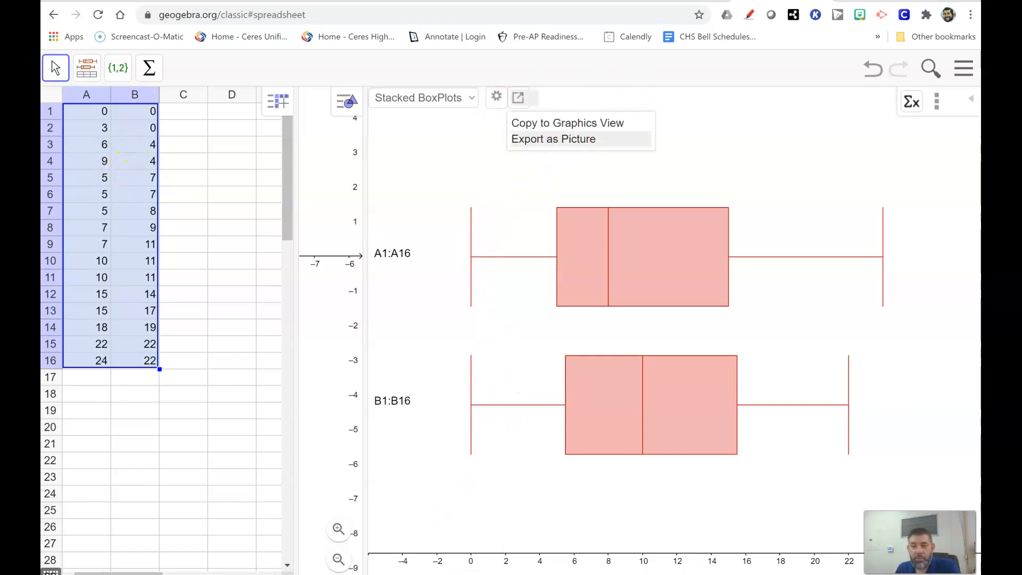
Step: Compare the class-rating frequency table in the notes with the ratings and frequencies in the GeoGebra spreadsheet
key("alt+Tab")
scroll(573, 316, "down", 4)
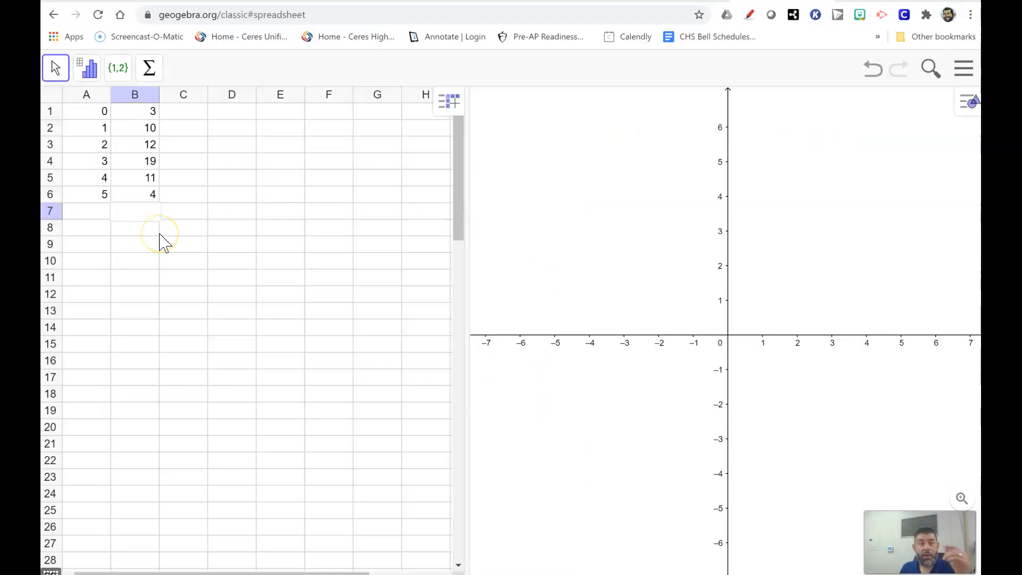
left_click(88, 114)
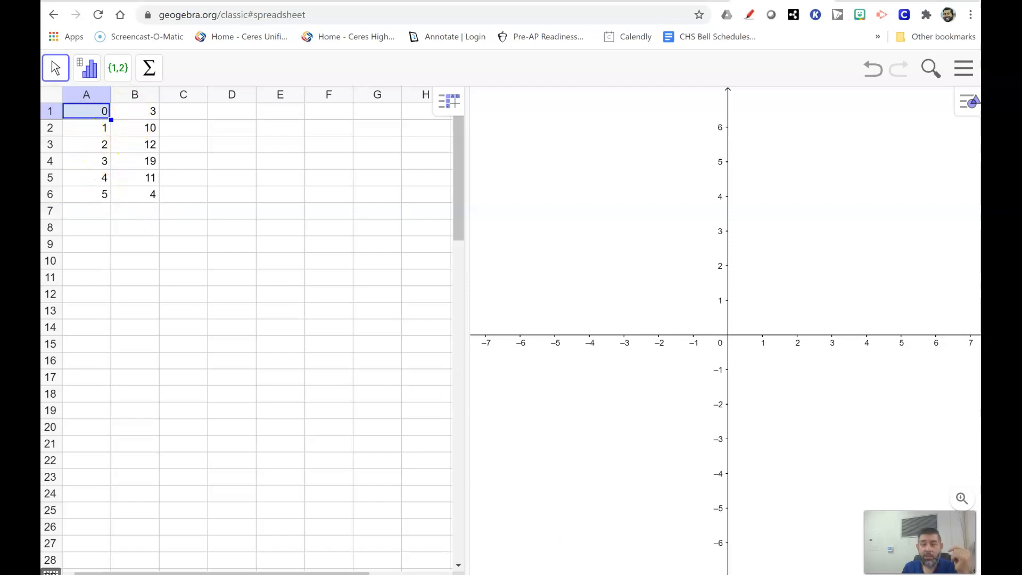
key("alt+Tab")
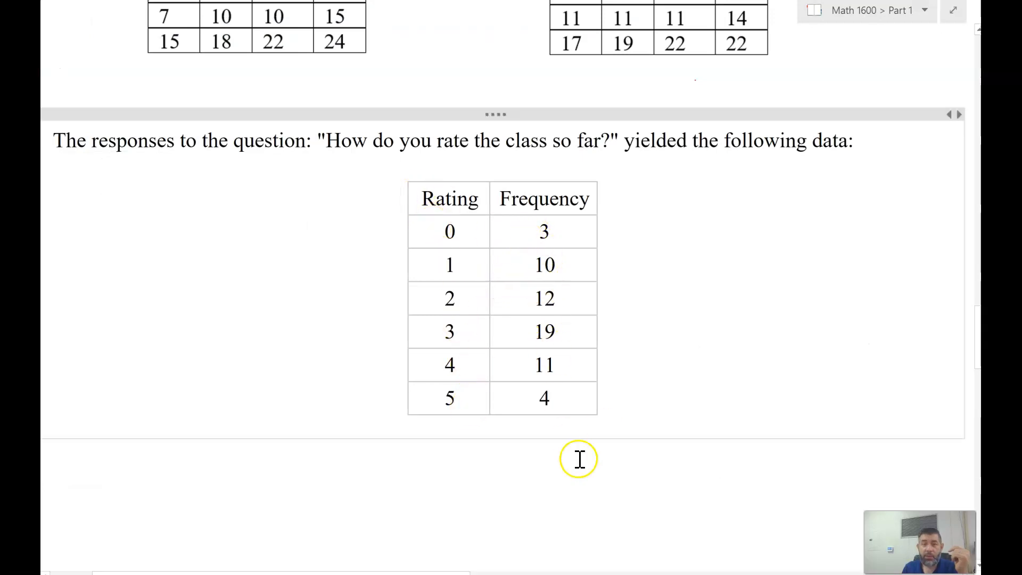
mouse_move(429, 573)
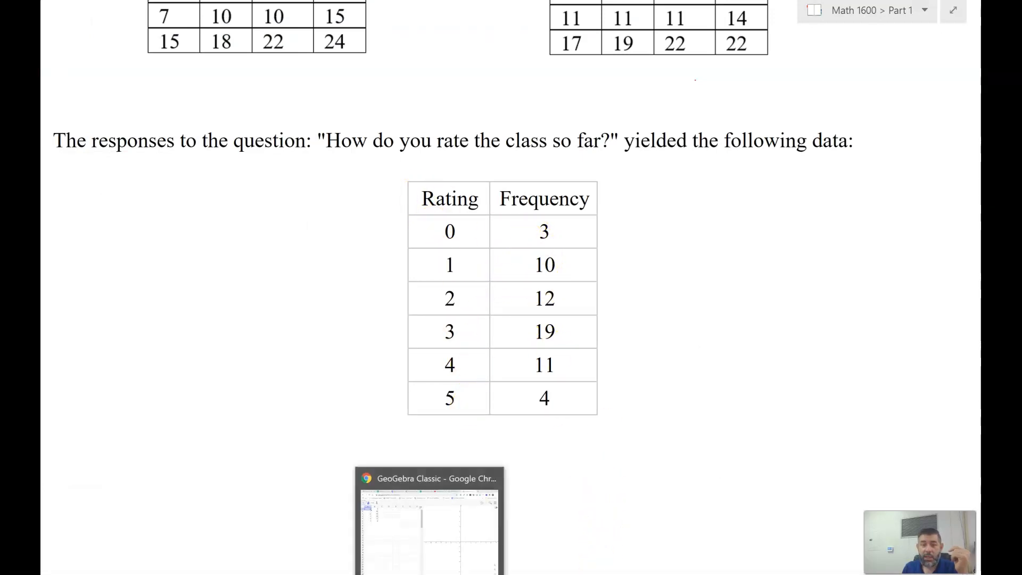
left_click(429, 528)
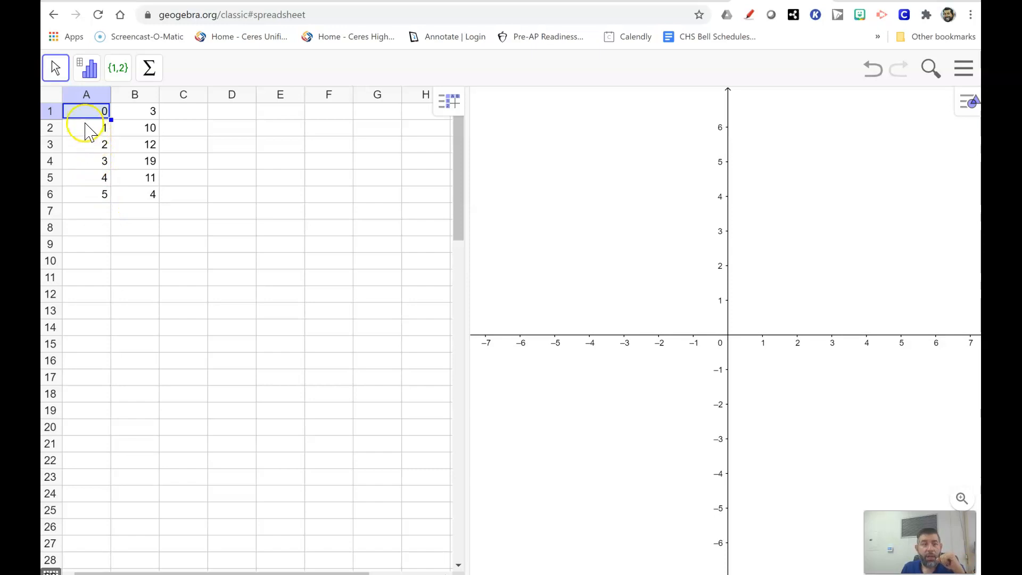
Step: Run One Variable Analysis on cells A1 to B6 to chart the class ratings with their frequencies as a bar chart
left_click(183, 166)
left_click(88, 114)
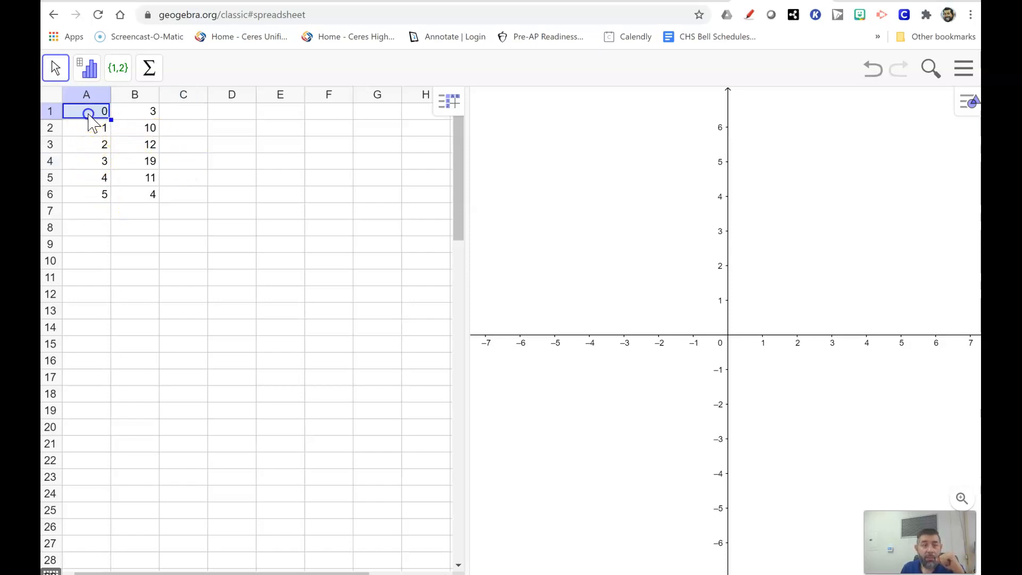
left_click_drag(122, 120, 137, 202)
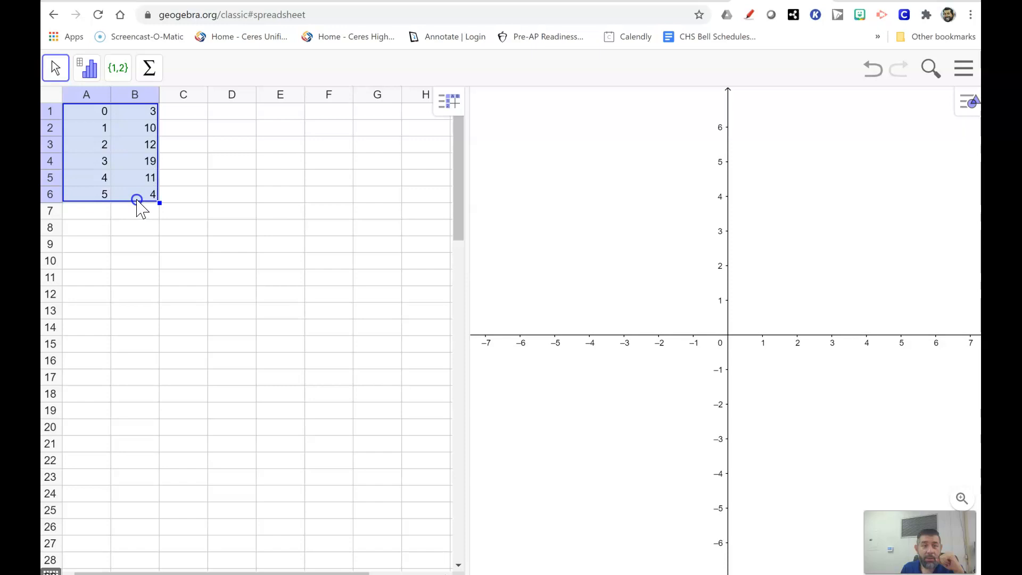
left_click(88, 72)
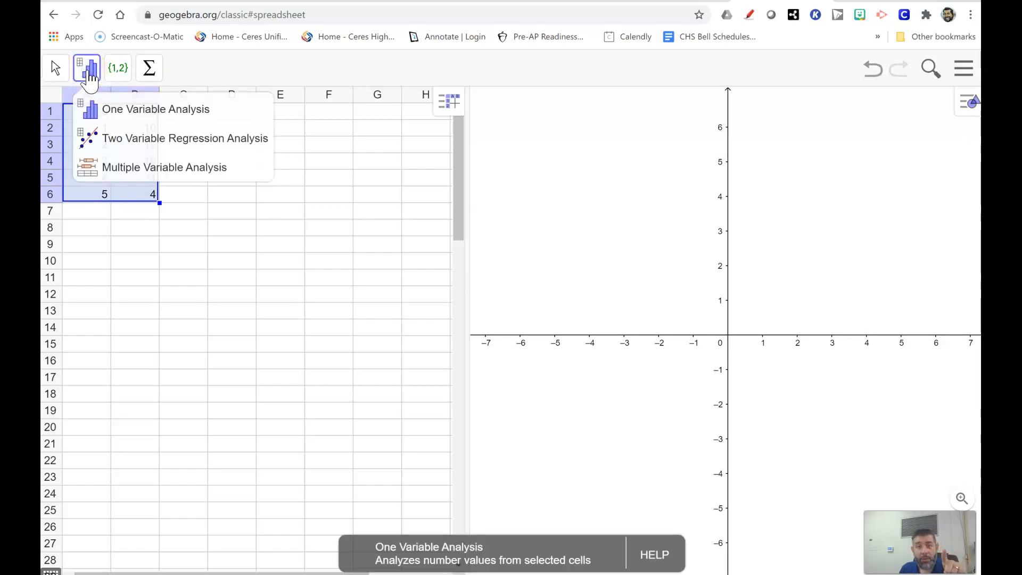
left_click(106, 121)
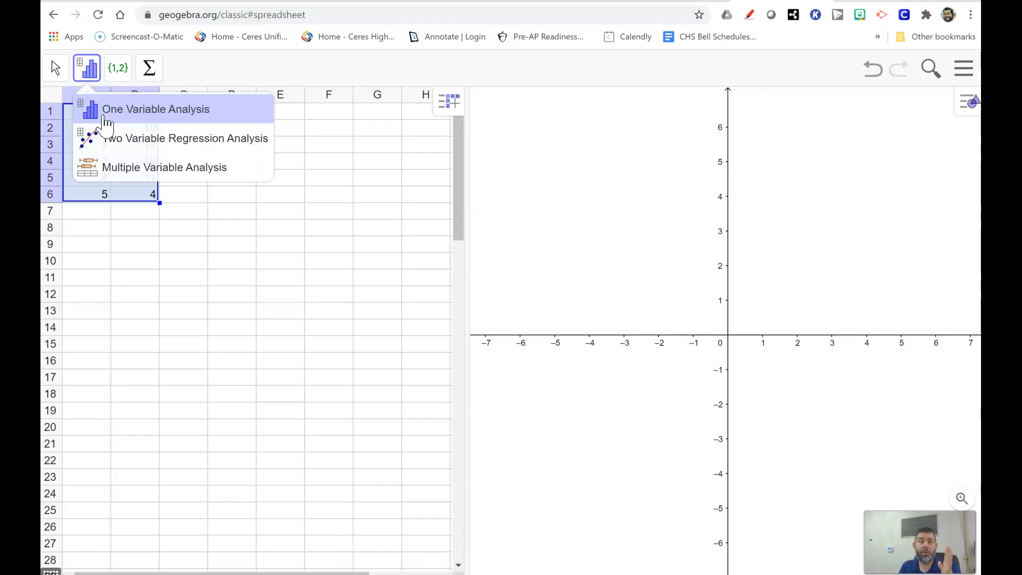
left_click(106, 121)
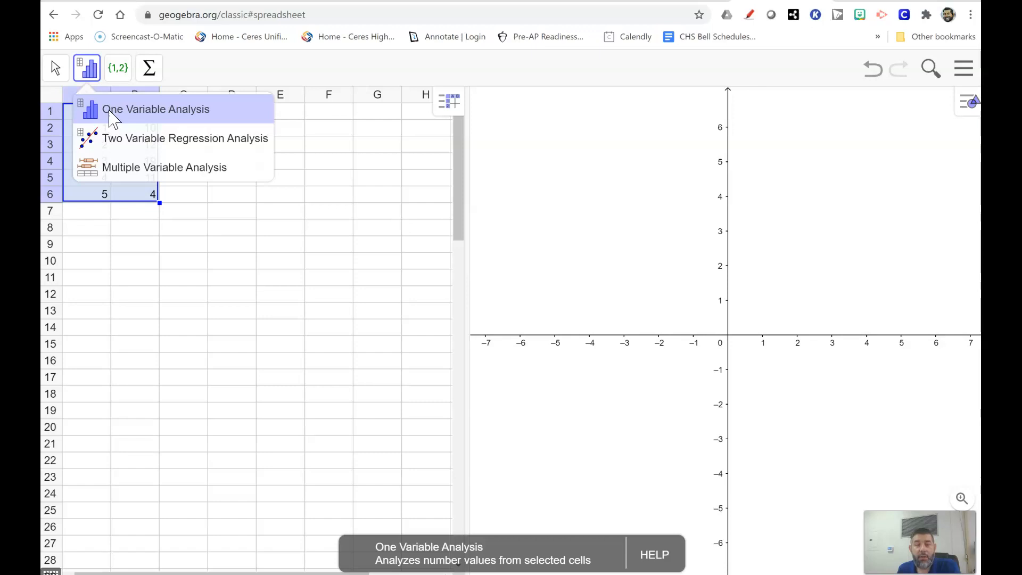
left_click(113, 119)
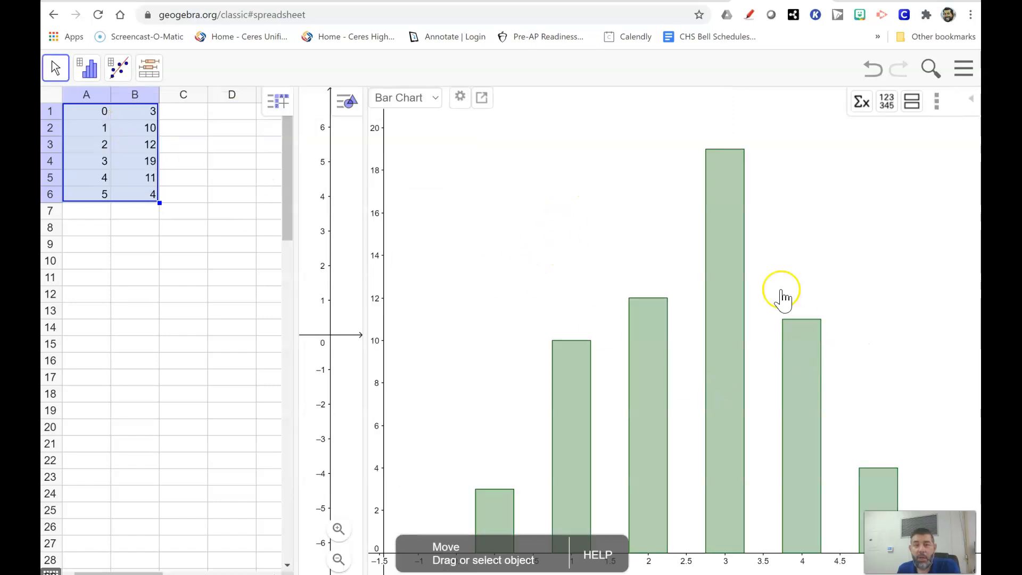
Step: Change the ratings chart to a histogram and increase its number of classes to six bars
left_click(435, 101)
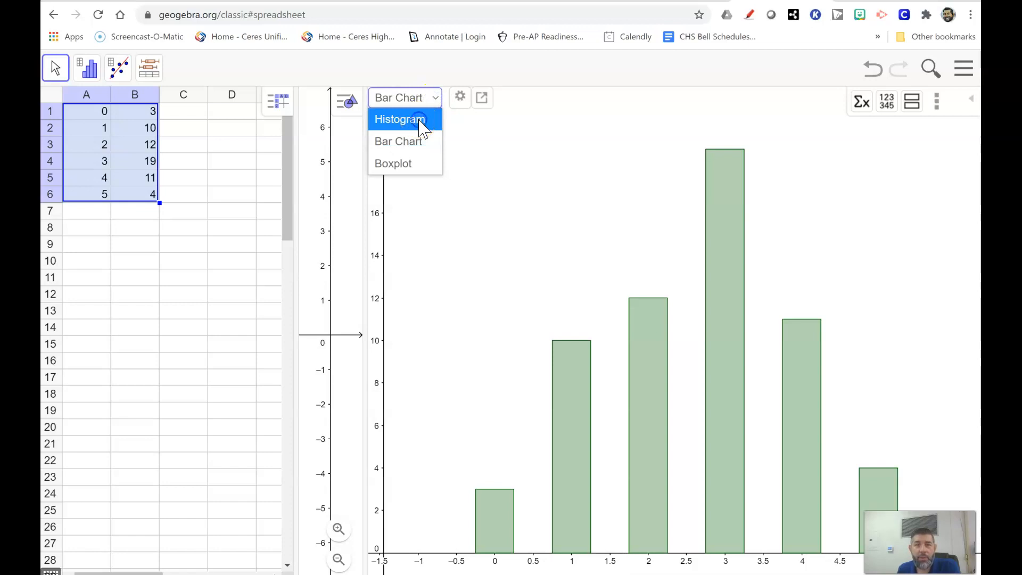
left_click(421, 122)
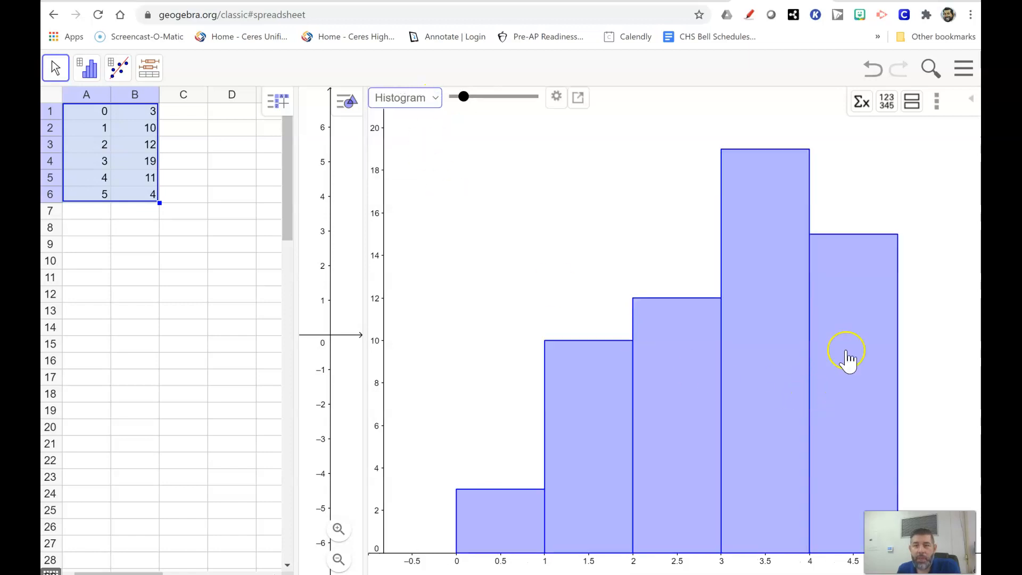
left_click(818, 476)
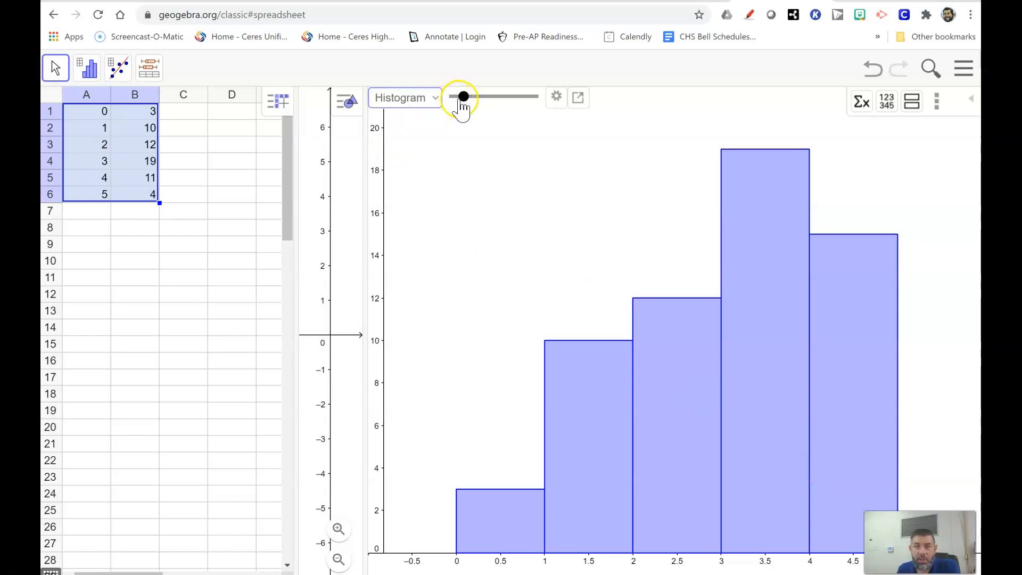
left_click(463, 102)
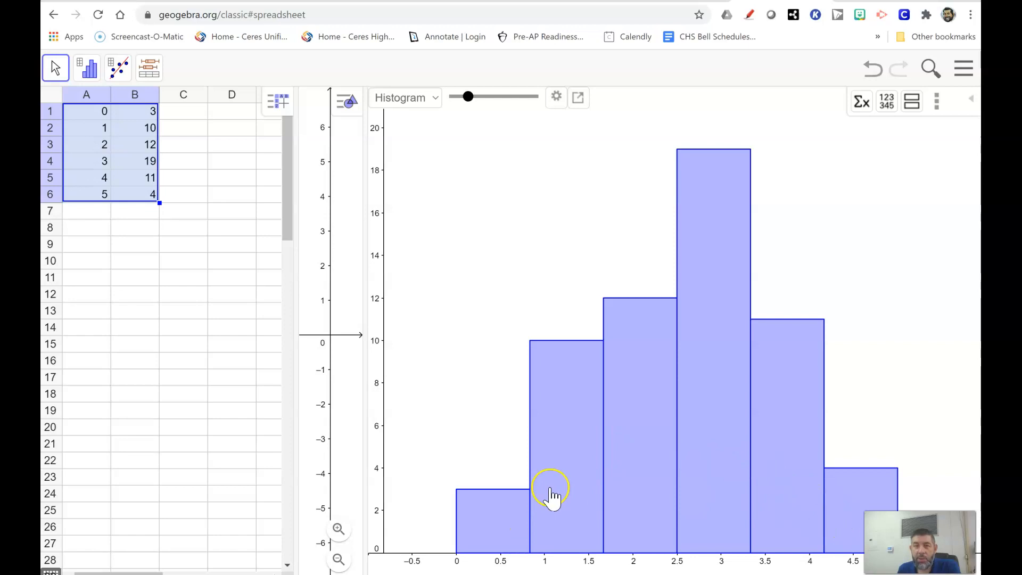
Step: Preview the class ratings as a boxplot, and switch the chart back to a histogram
left_click(435, 102)
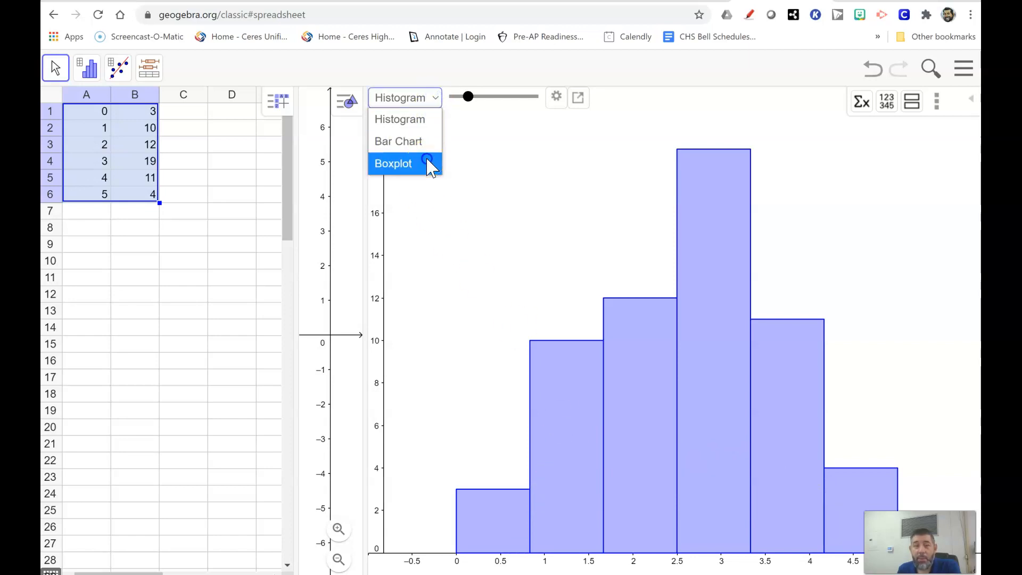
left_click(429, 163)
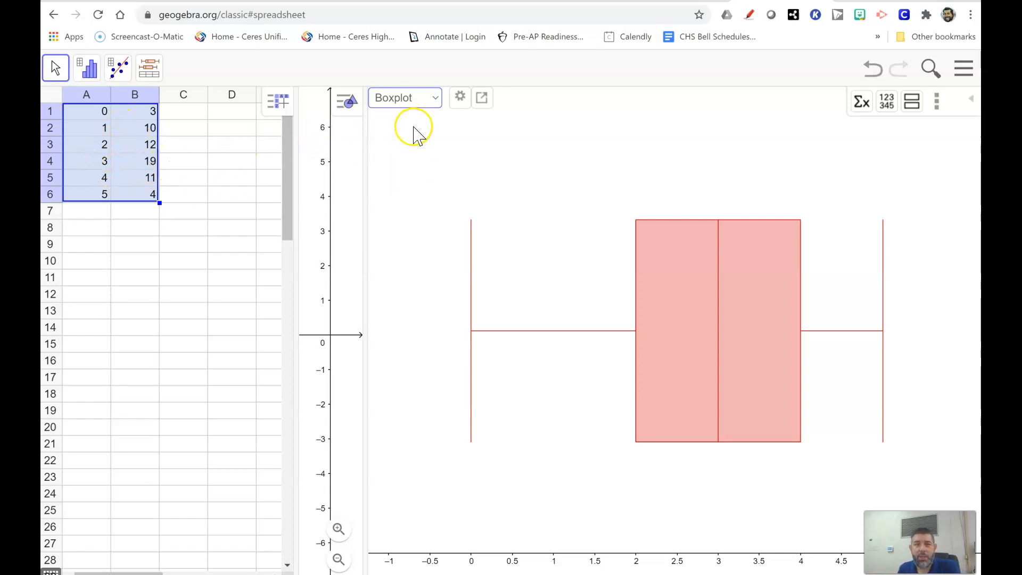
left_click(437, 99)
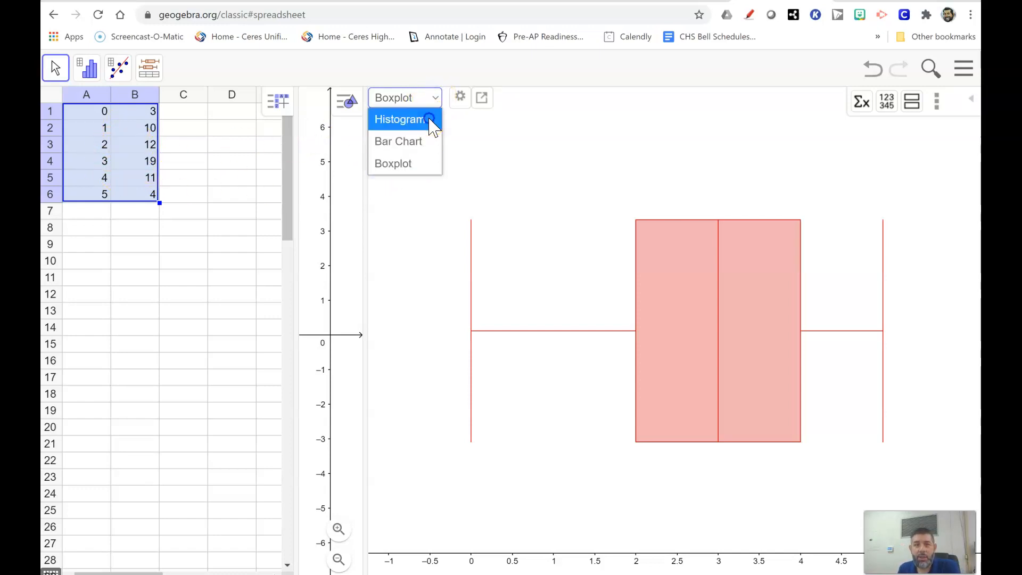
left_click(430, 119)
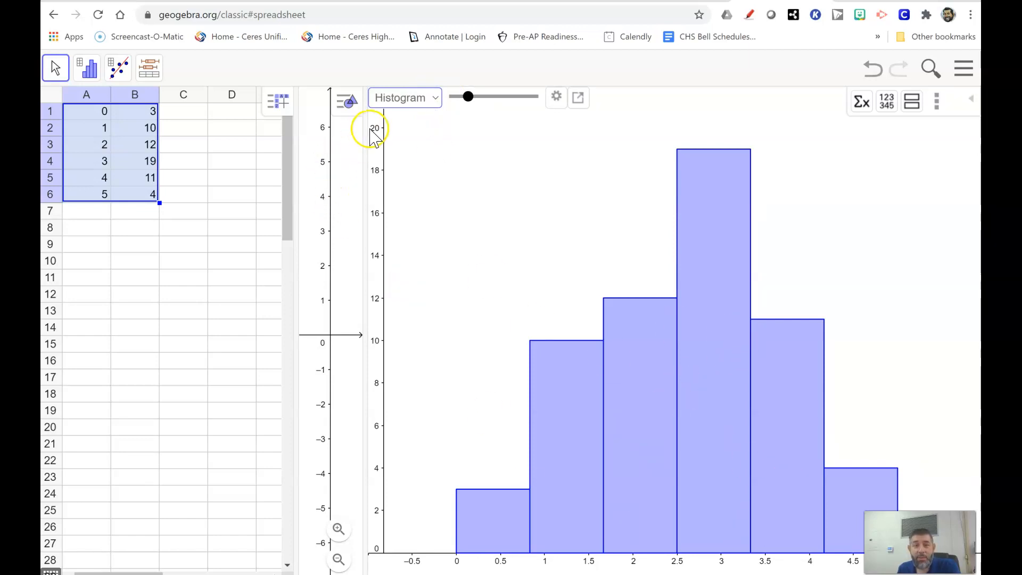
Step: Review the histogram's class, graph and export options, toggling the frequency table and frequency polygon on and off, and close the settings
left_click(559, 97)
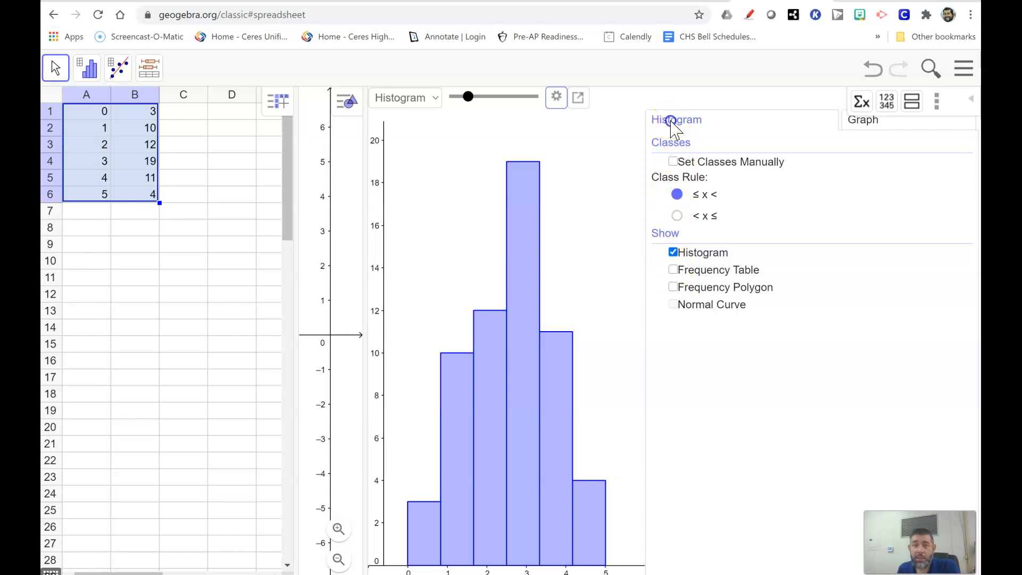
left_click(852, 127)
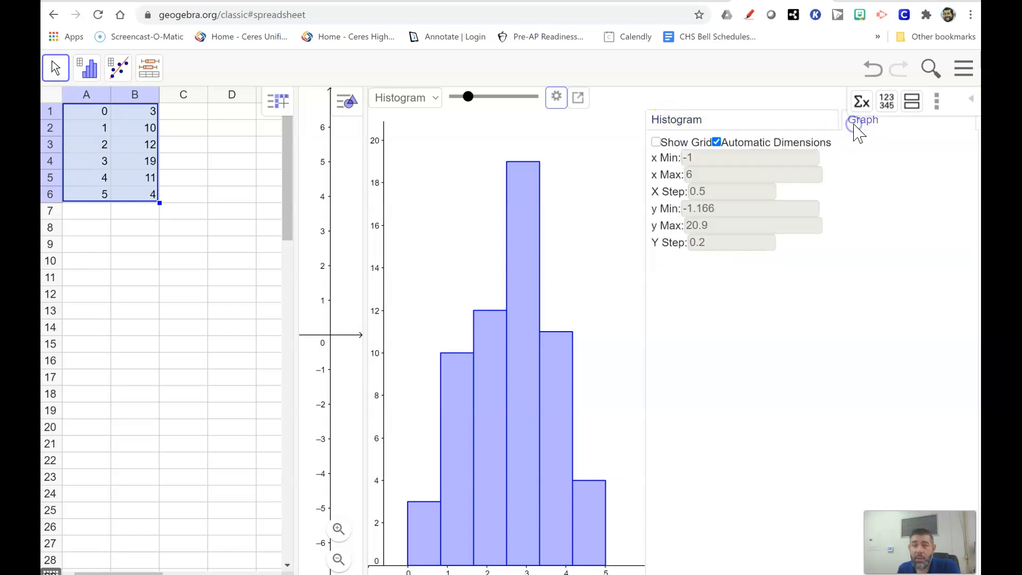
left_click(674, 119)
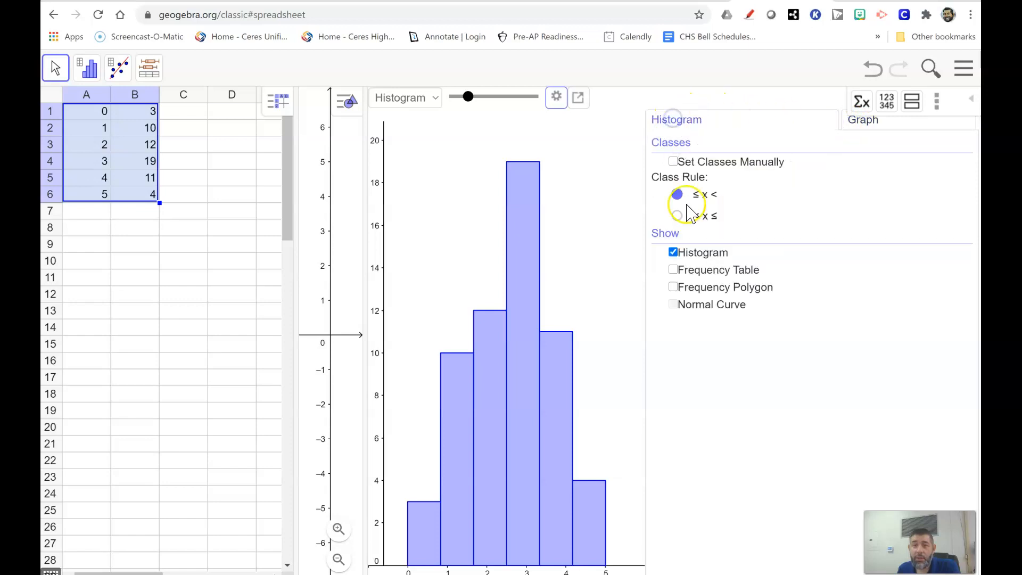
left_click(673, 270)
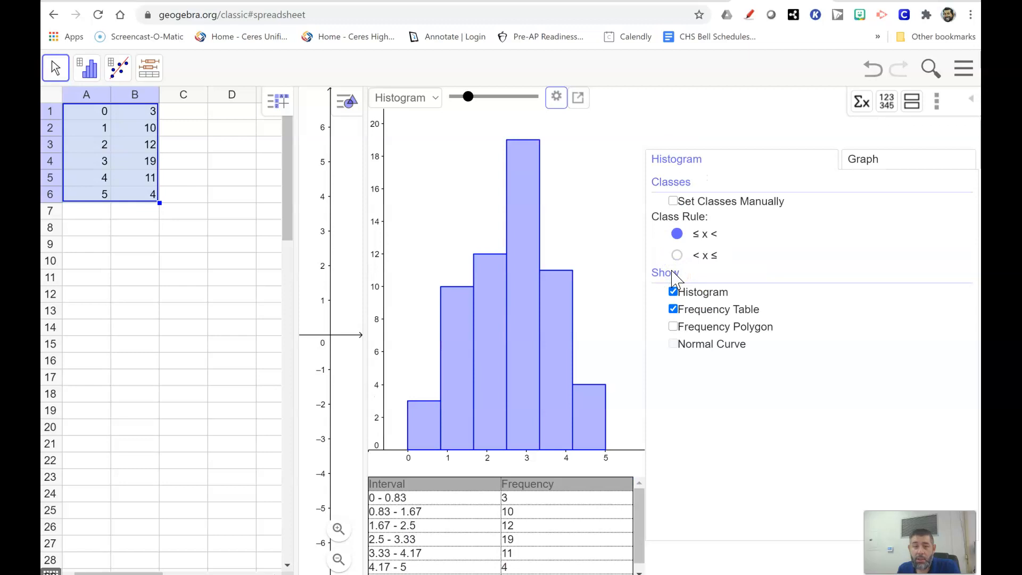
left_click(675, 310)
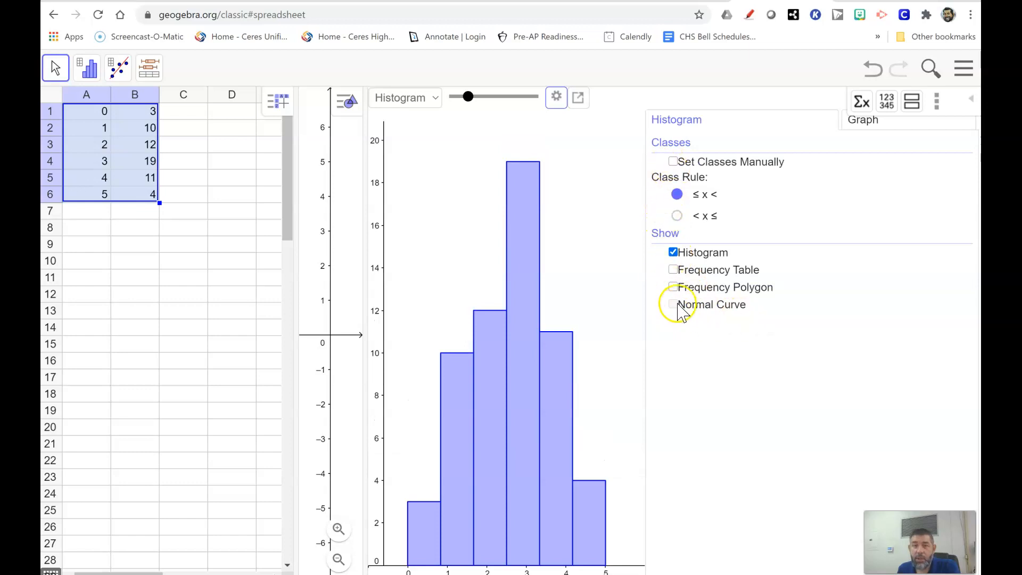
left_click(674, 288)
left_click(674, 288)
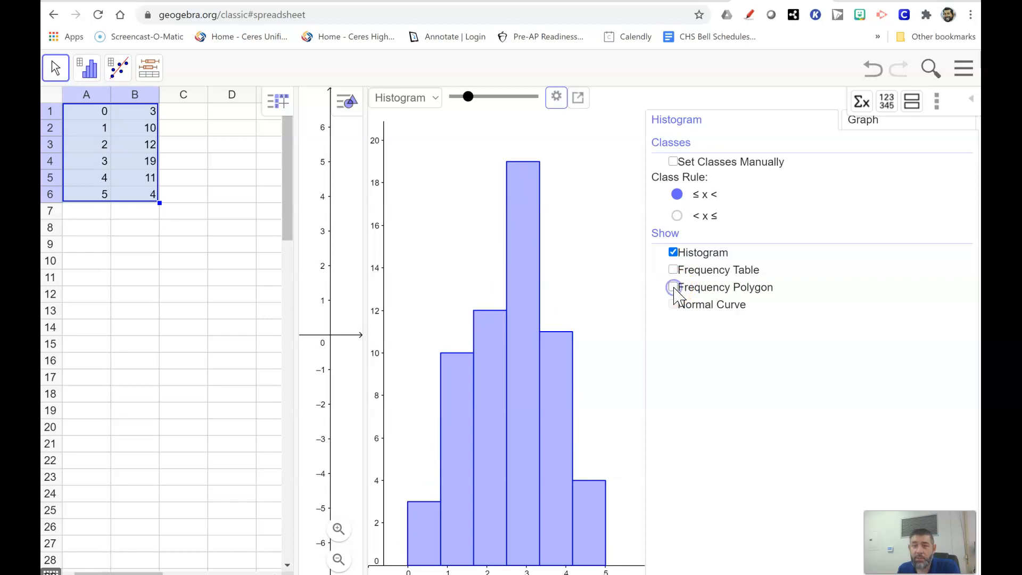
left_click(576, 104)
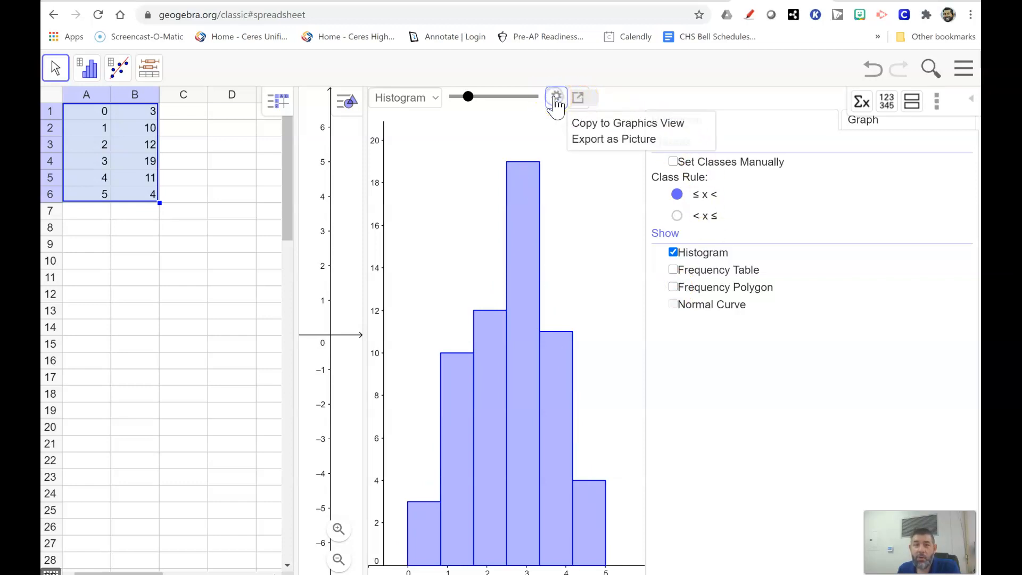
left_click(556, 100)
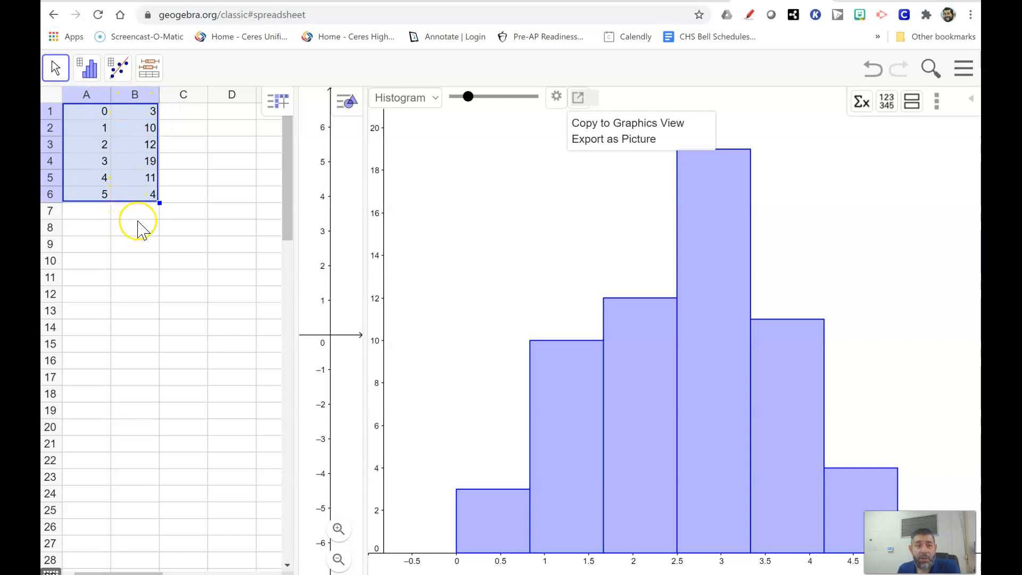
left_click(186, 115)
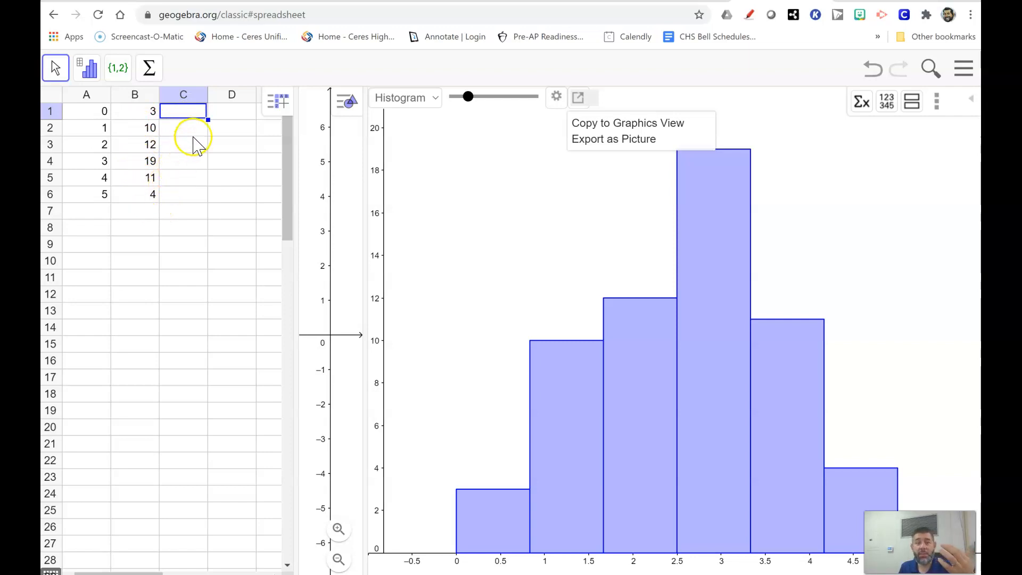
left_click_drag(88, 112, 100, 199)
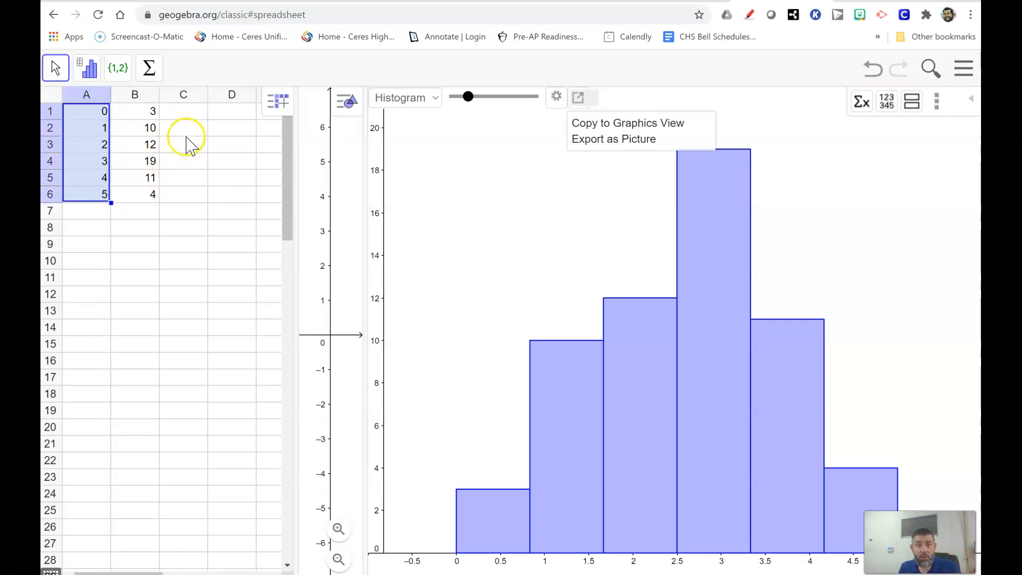
left_click_drag(186, 111, 189, 197)
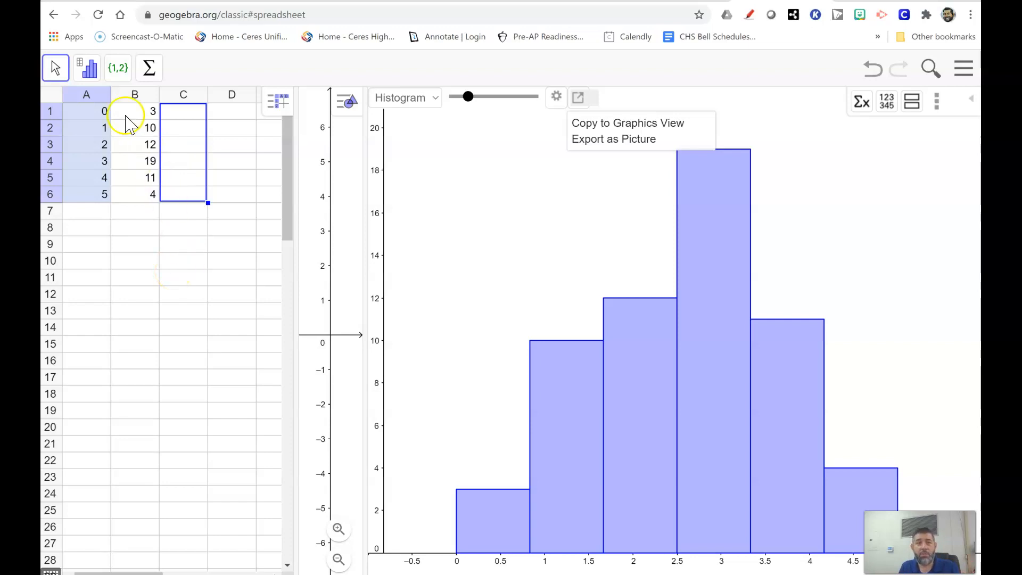
left_click(167, 264)
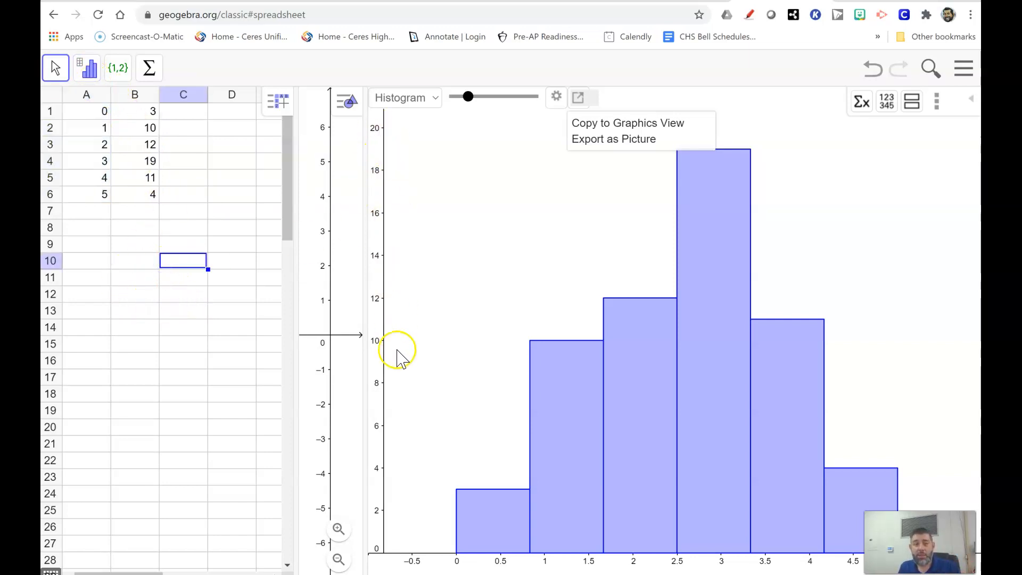